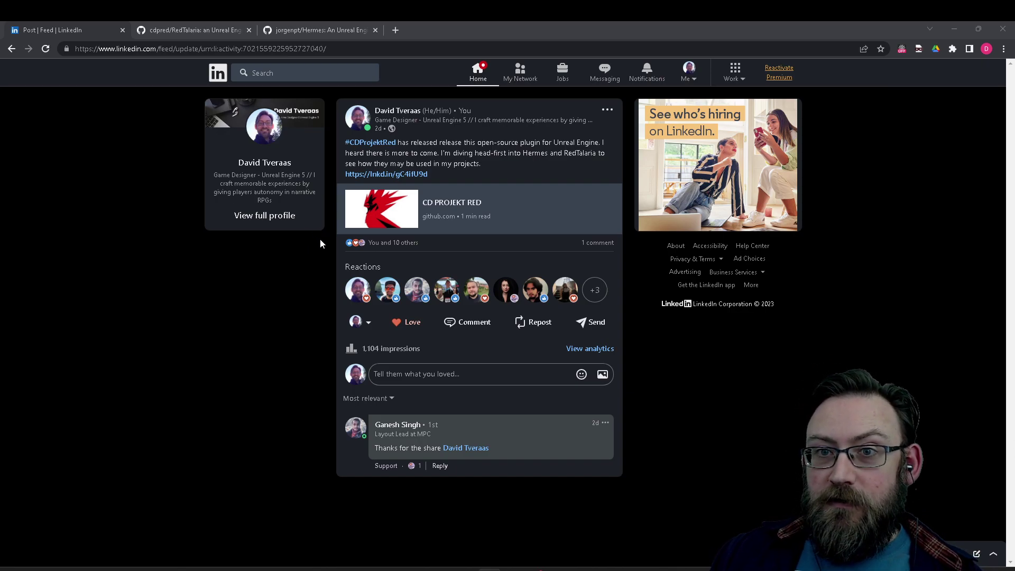
# Scroll through the RedTalaria README on linking Blueprint nodes, then switch to the jorgenpt/Hermes page
pyautogui.click(169, 30)
pyautogui.scroll(10, 218, 231)
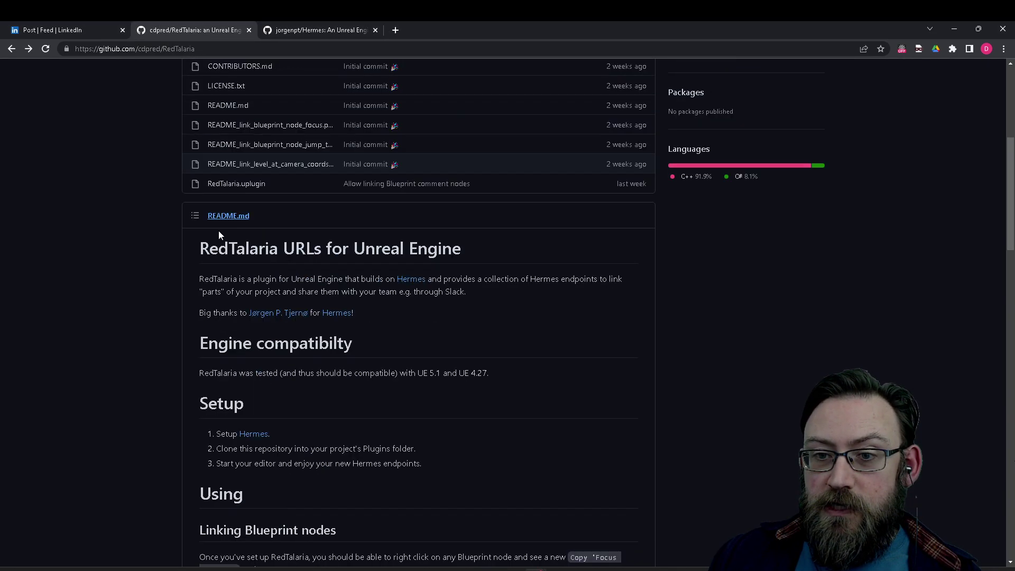
pyautogui.scroll(-10, 392, 259)
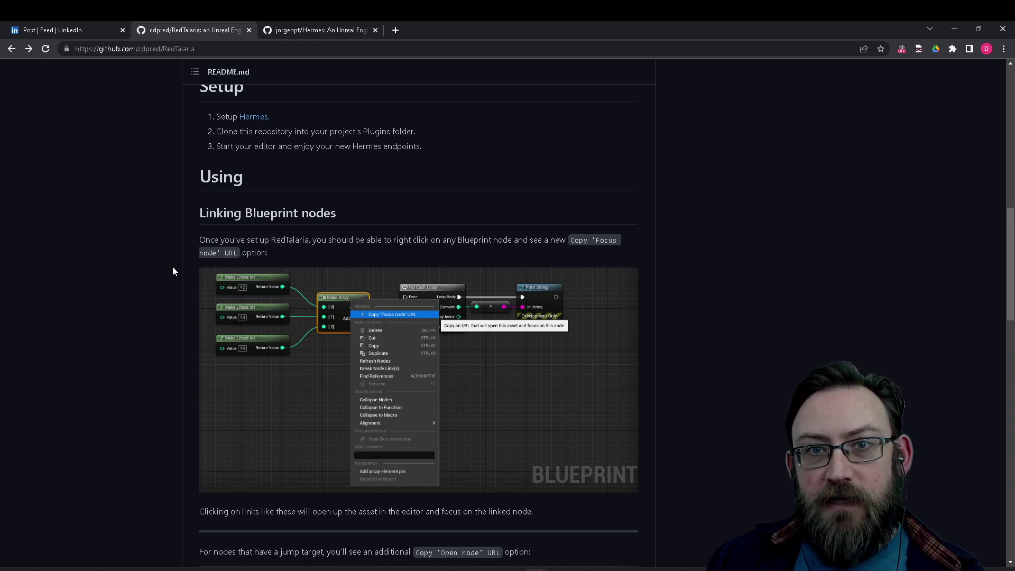
pyautogui.scroll(-4, 169, 272)
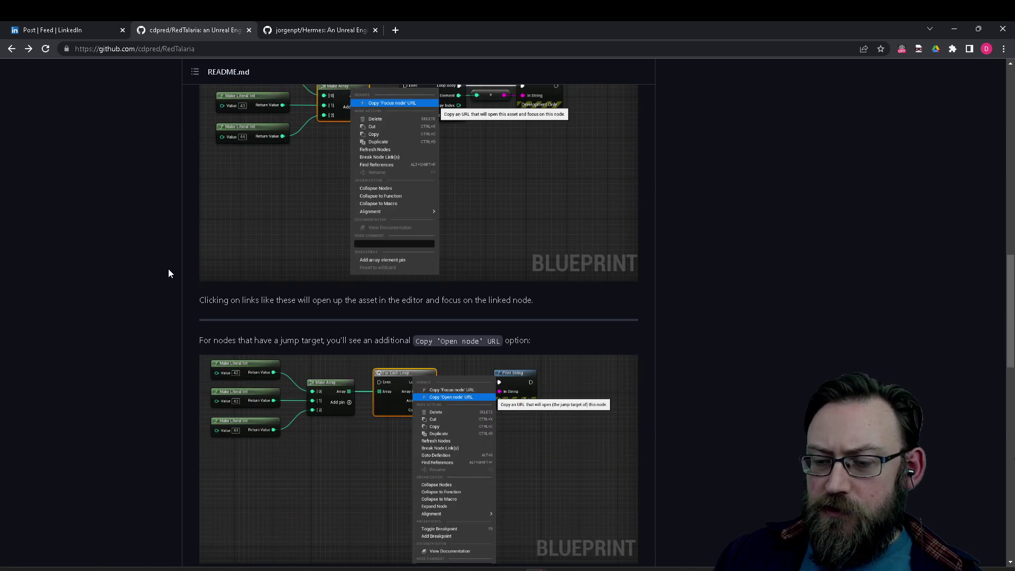
pyautogui.scroll(-2, 169, 270)
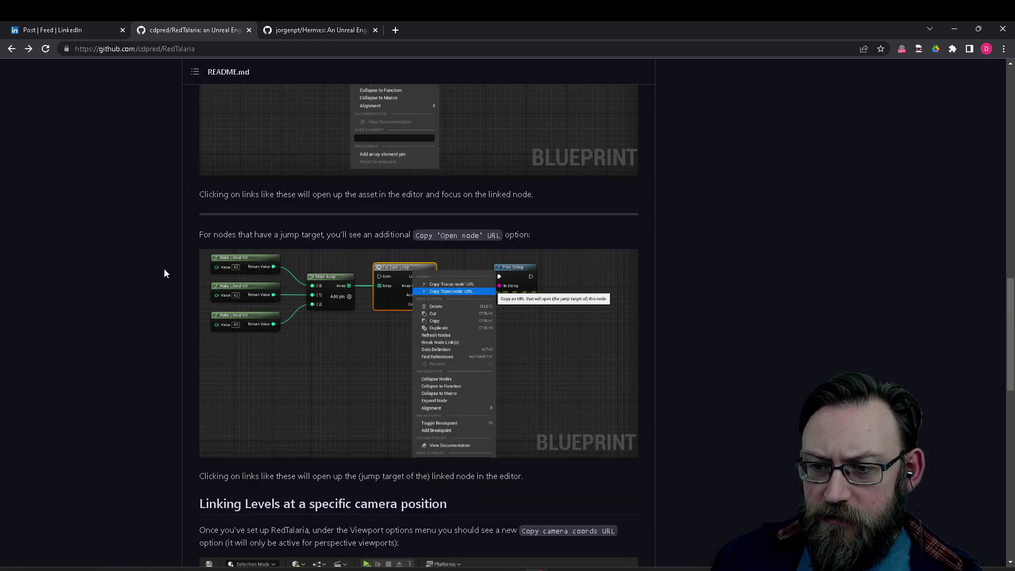
pyautogui.scroll(11, 164, 270)
pyautogui.scroll(-3, 163, 270)
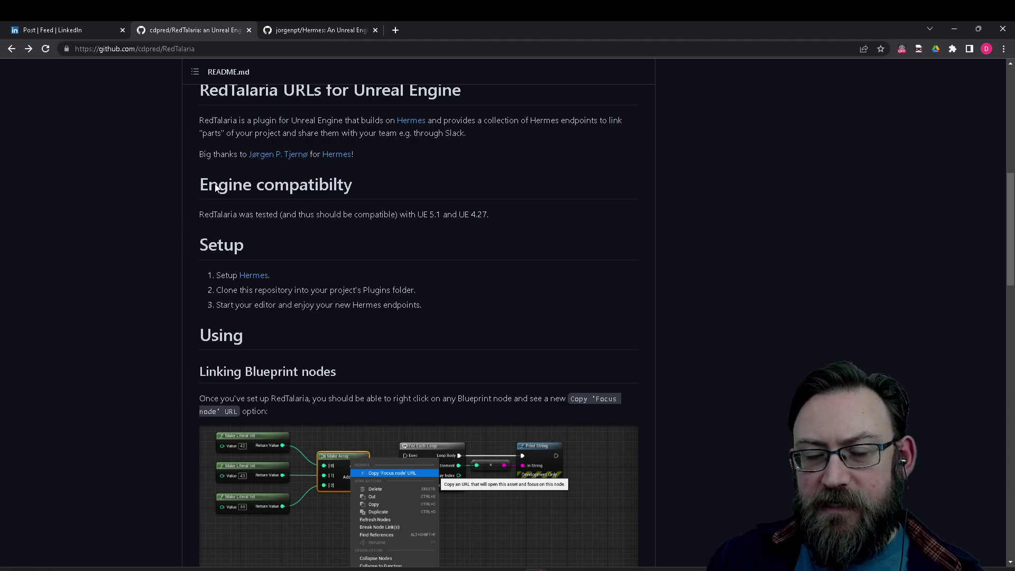
pyautogui.scroll(9, 232, 211)
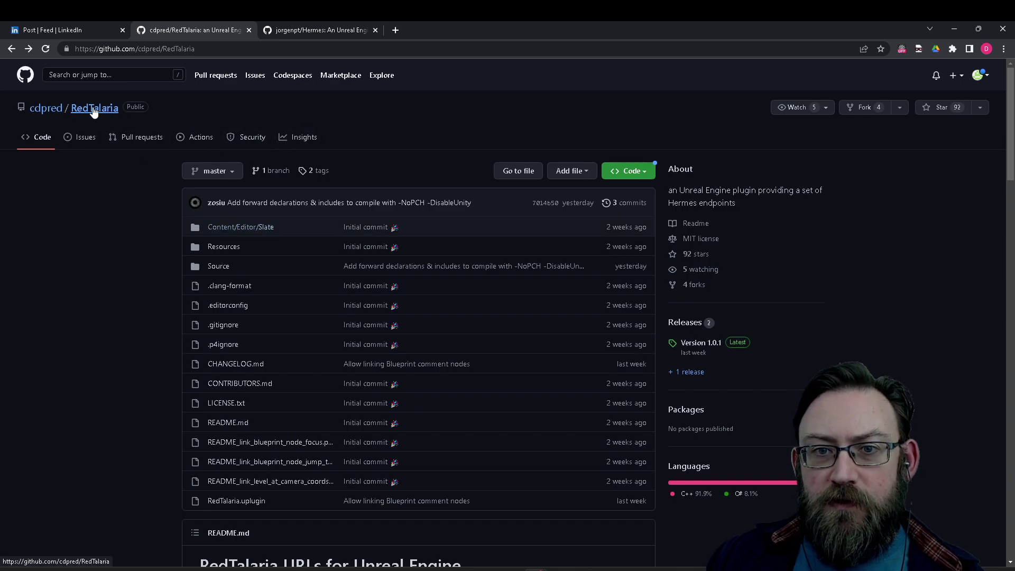
pyautogui.click(322, 30)
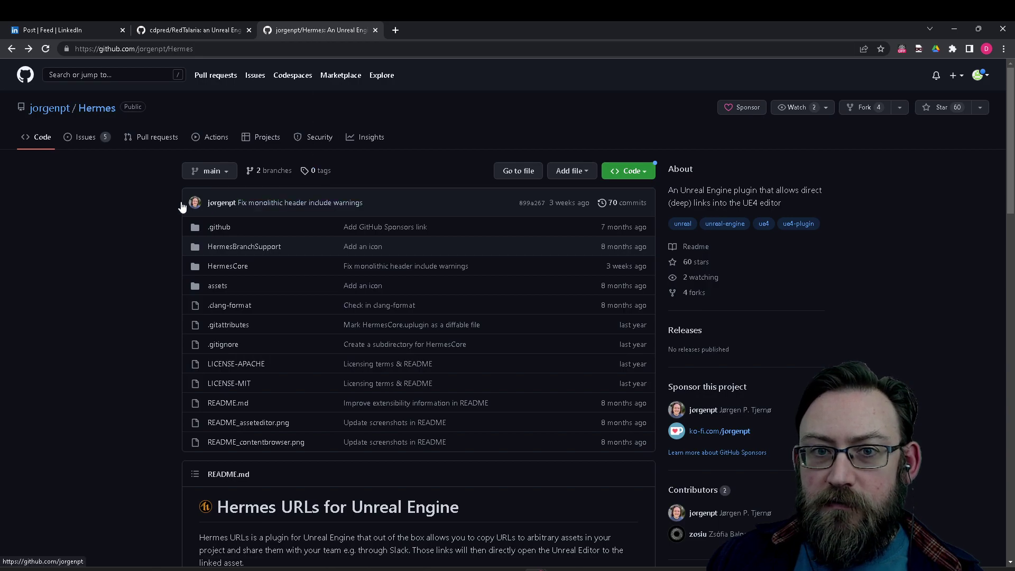
pyautogui.scroll(-1, 118, 207)
pyautogui.scroll(-2, 118, 210)
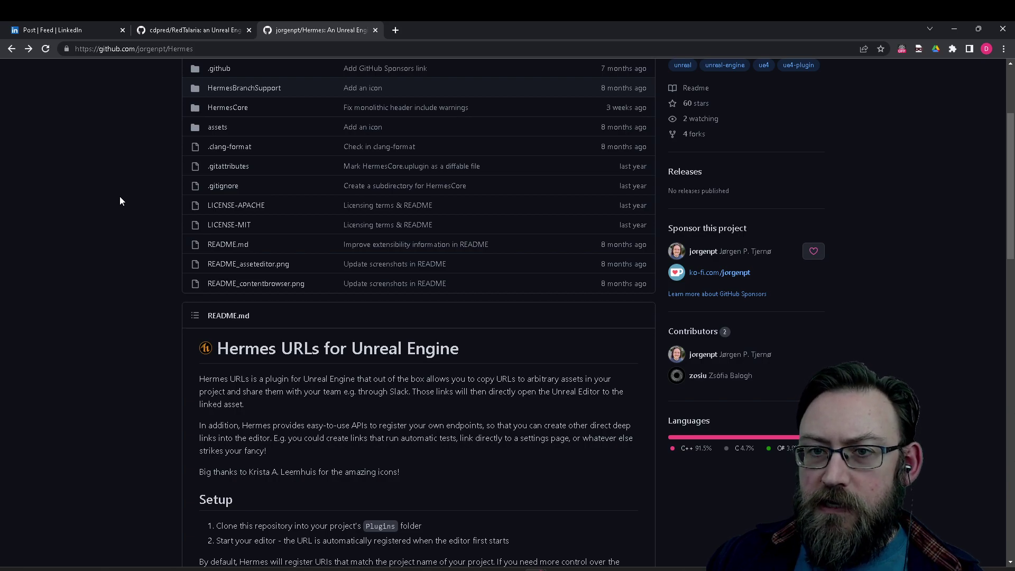
pyautogui.click(198, 30)
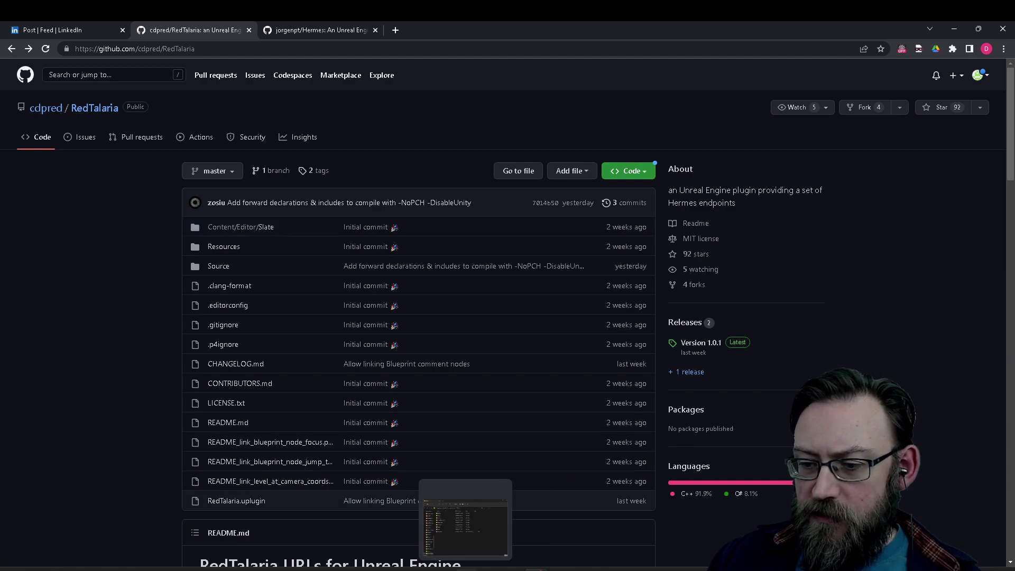
pyautogui.click(465, 569)
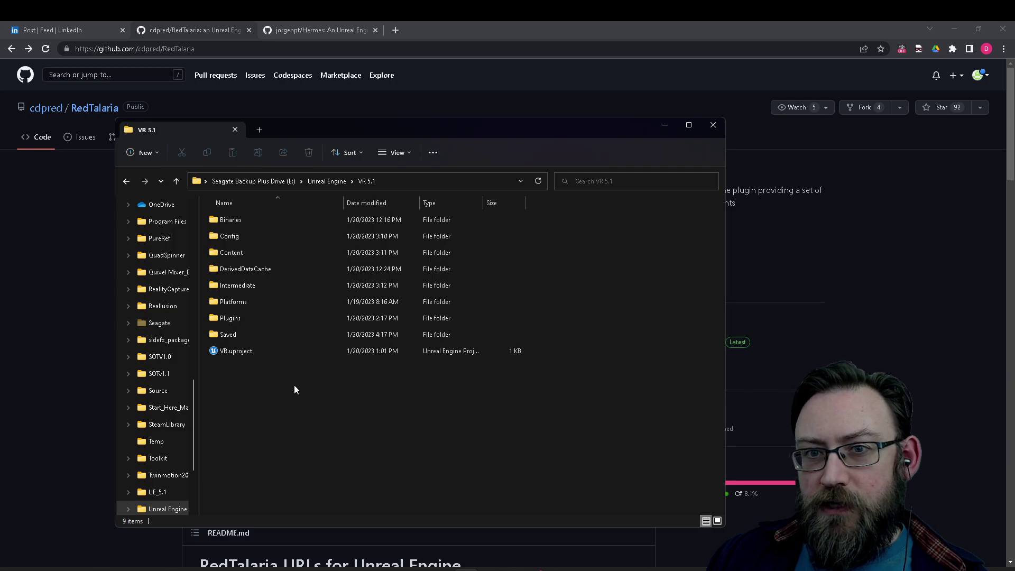
pyautogui.click(101, 239)
pyautogui.click(294, 28)
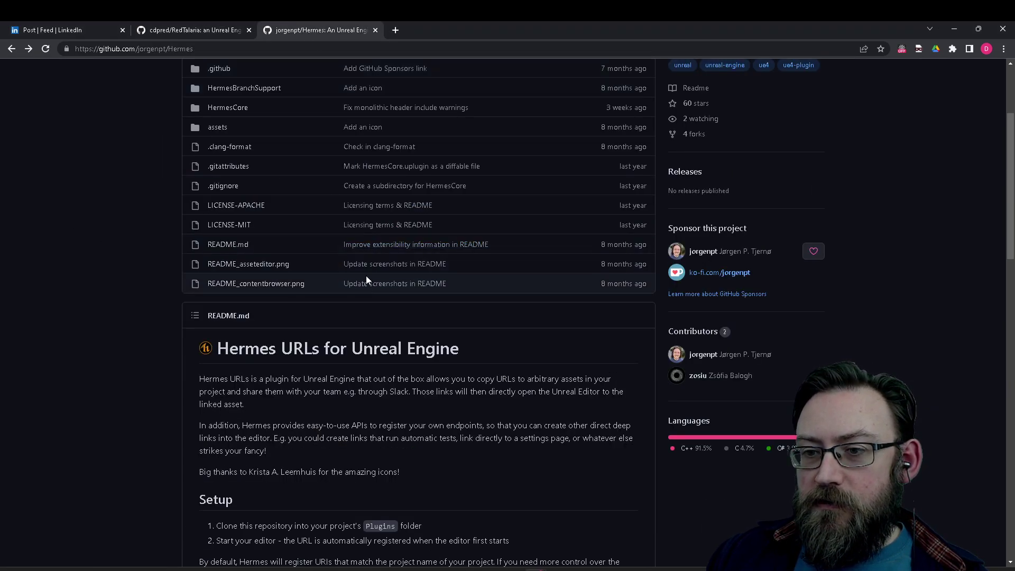
pyautogui.scroll(3, 360, 283)
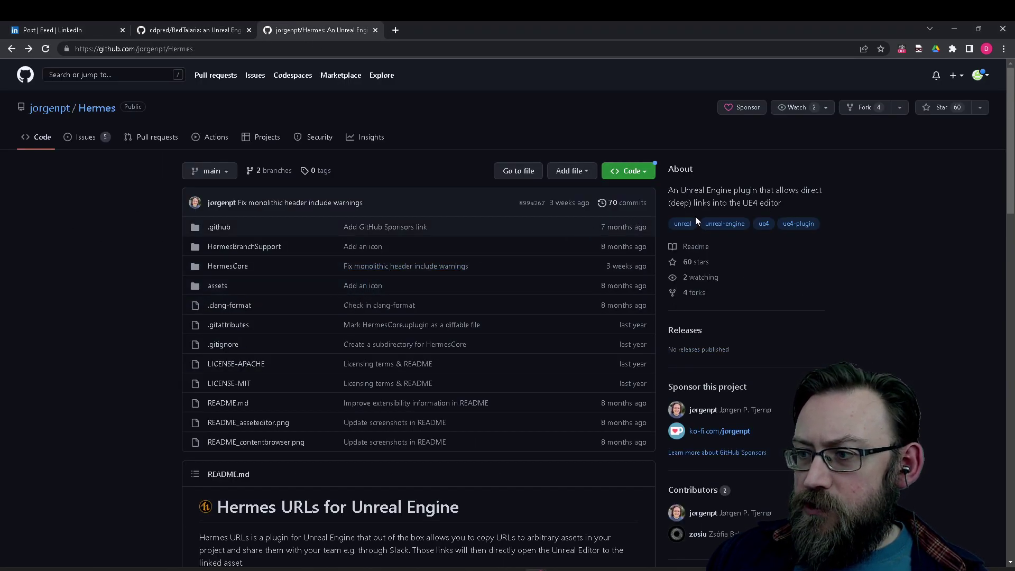
pyautogui.moveTo(708, 204); pyautogui.dragTo(781, 204)
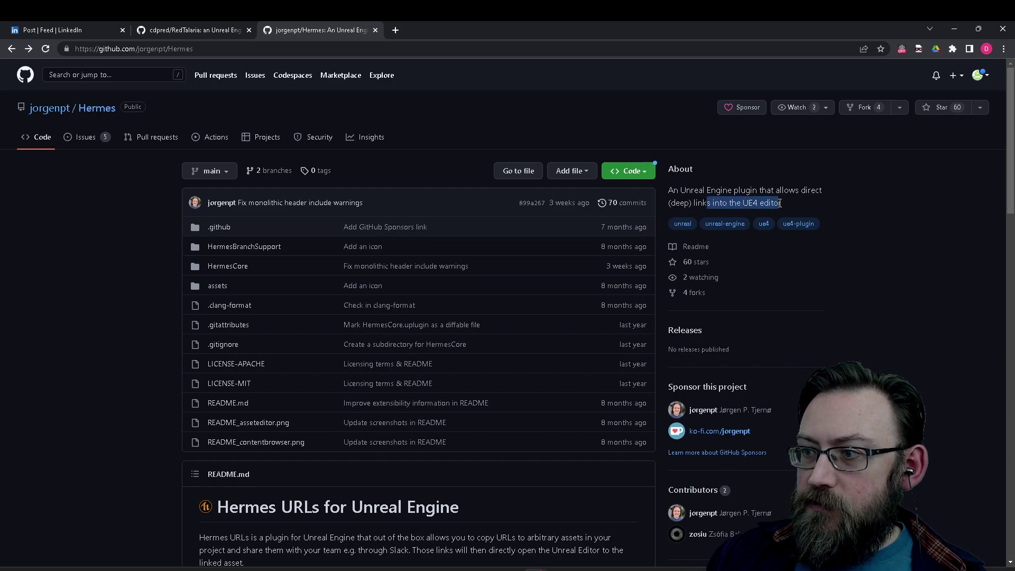
pyautogui.click(789, 202)
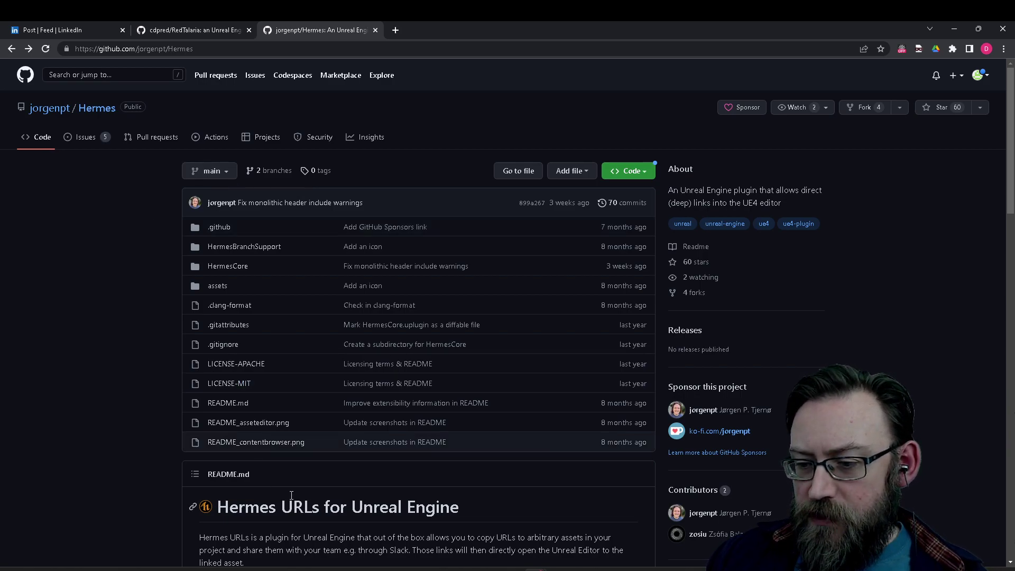
# Open the VR 5.1 Plugins folder with Hermes-main and RedTalaria-master, then return to Unreal Editor
pyautogui.hotkey('alt', 'Tab')
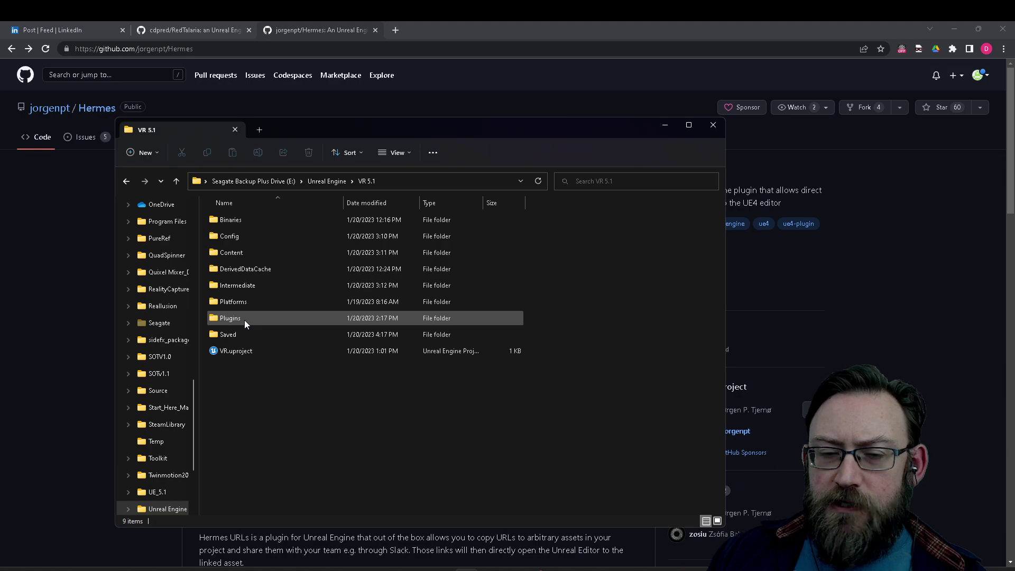
pyautogui.moveTo(244, 319)
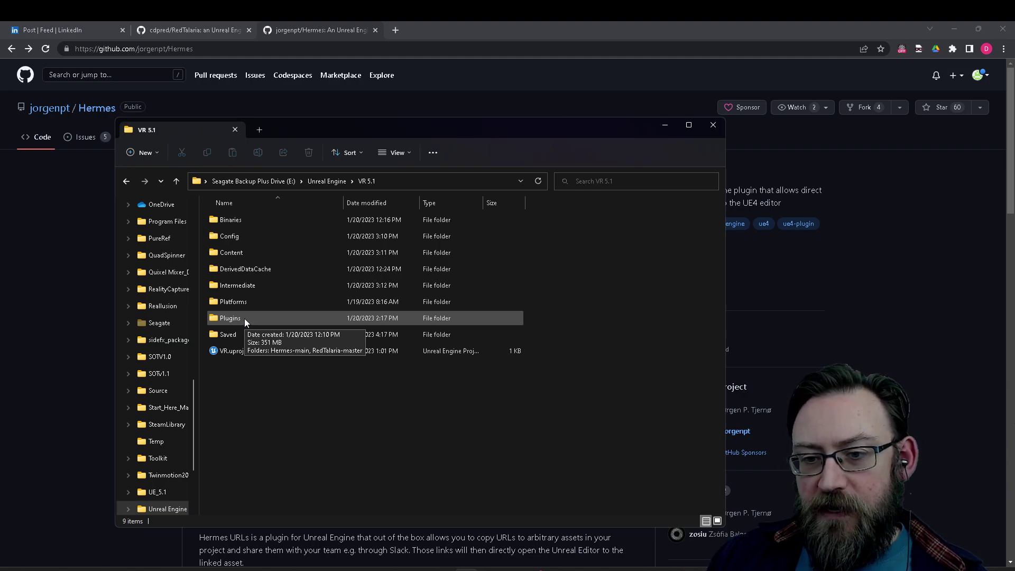
pyautogui.doubleClick(243, 319)
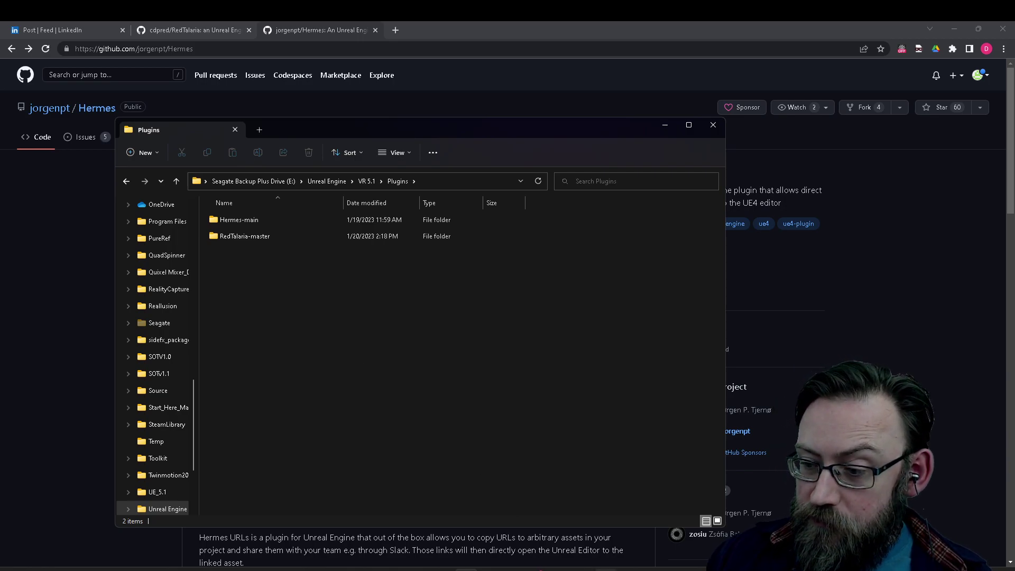
pyautogui.moveTo(652, 570)
pyautogui.click(654, 534)
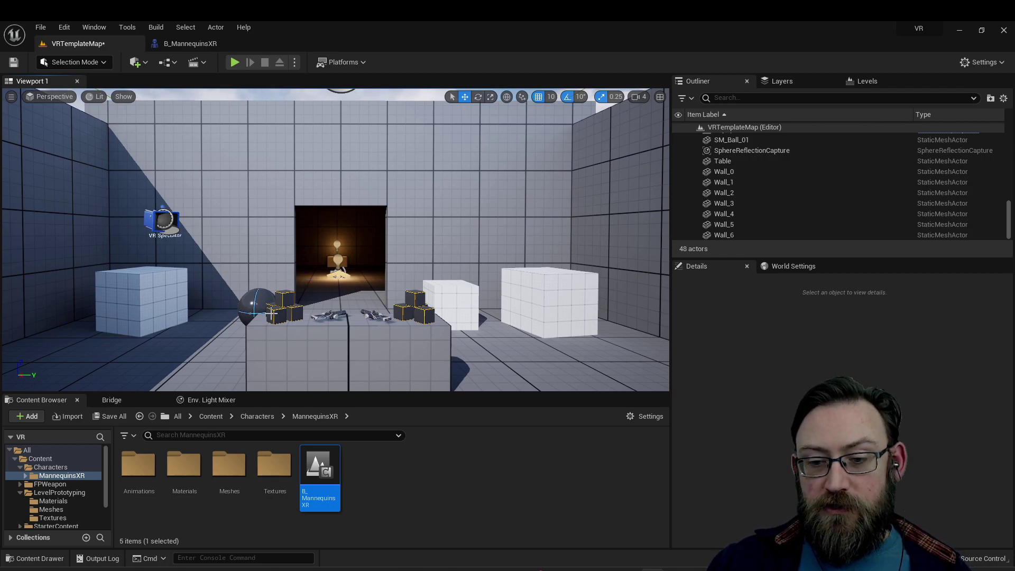
# Copy the 'reveals asset' URL for SK_FPGun_Skeleton in FPWeapon > Mesh and switch to Slack
pyautogui.click(68, 486)
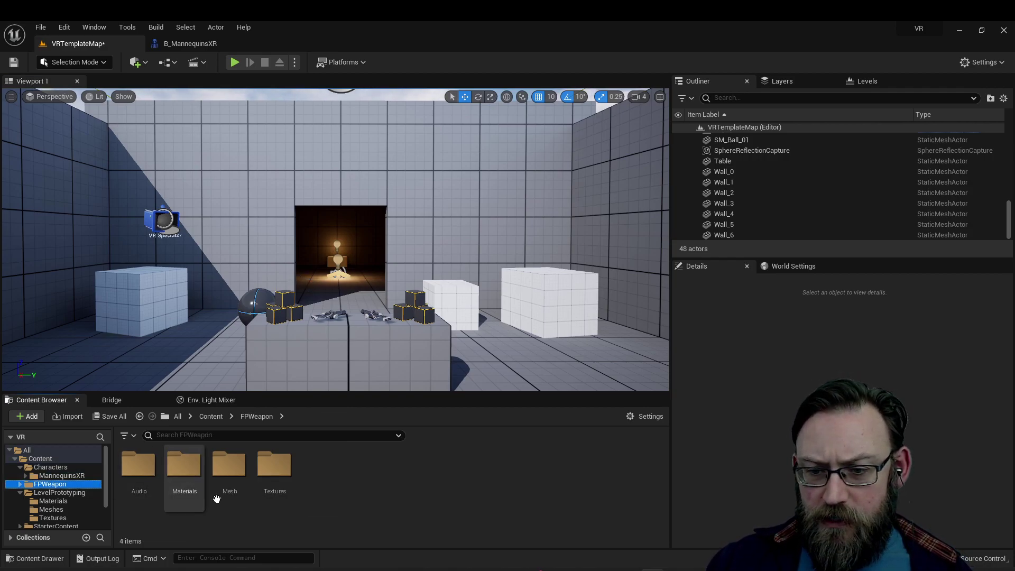
pyautogui.click(229, 474)
pyautogui.press('Return')
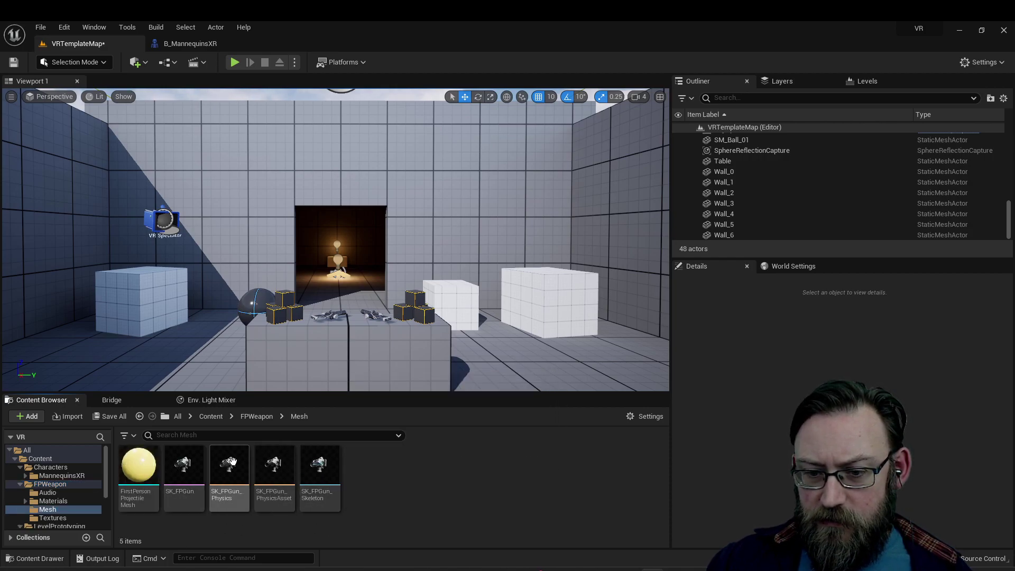
pyautogui.rightClick(322, 464)
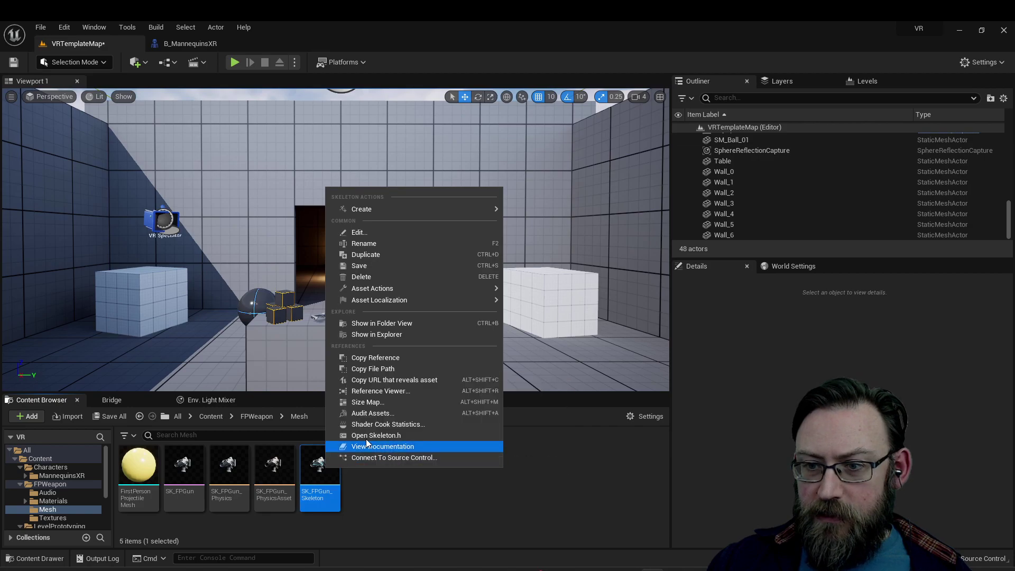
pyautogui.click(395, 380)
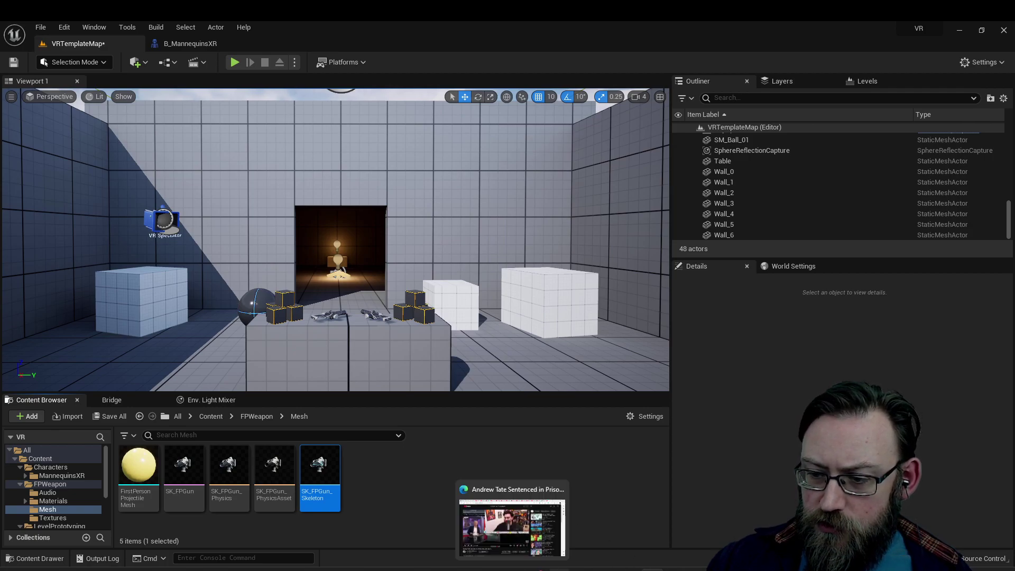
pyautogui.click(579, 532)
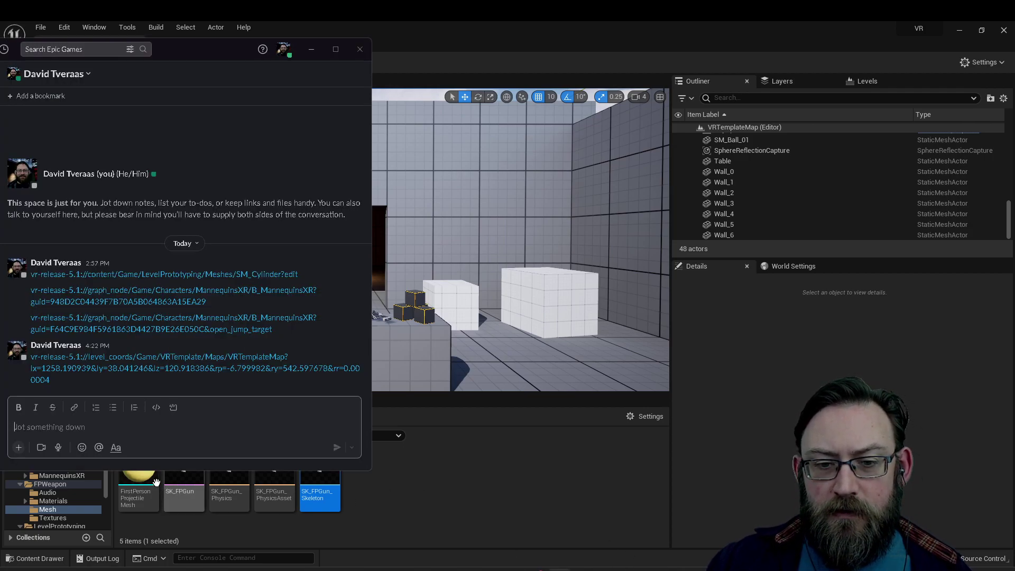
# Paste and send the SK_FPGun_Skeleton link in Slack, then open it in Unreal
pyautogui.rightClick(125, 423)
pyautogui.click(144, 458)
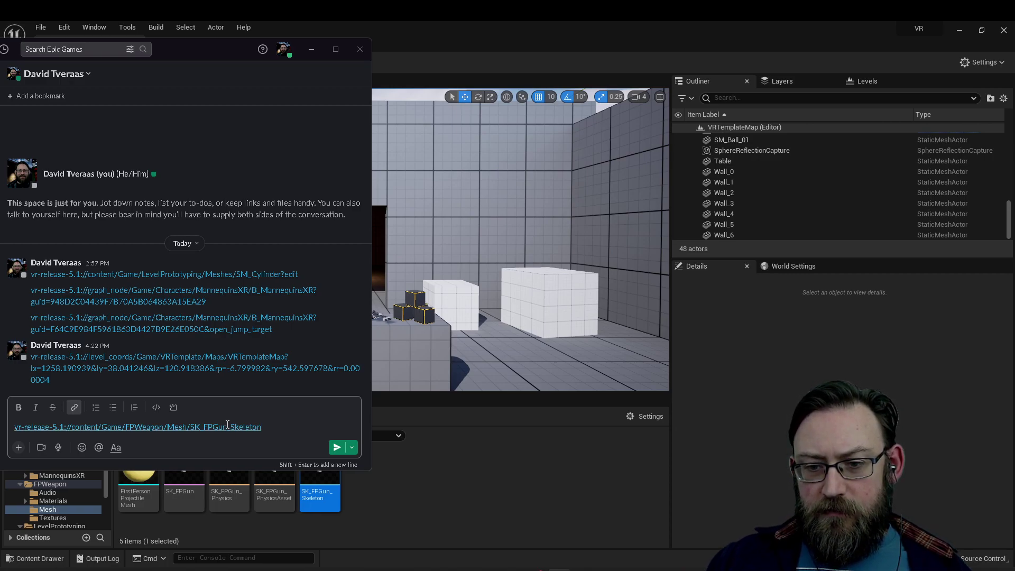
pyautogui.click(337, 447)
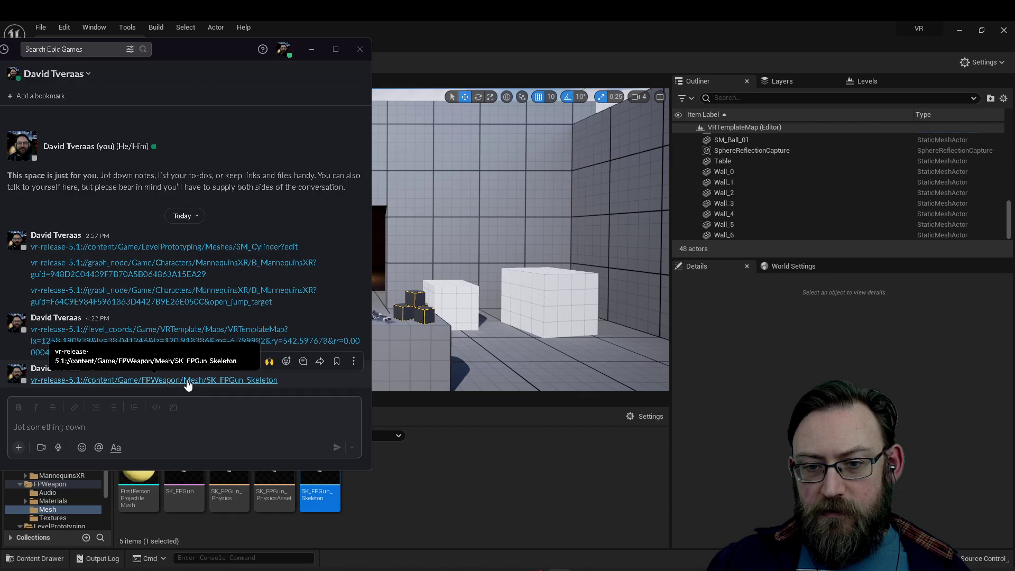
pyautogui.click(214, 380)
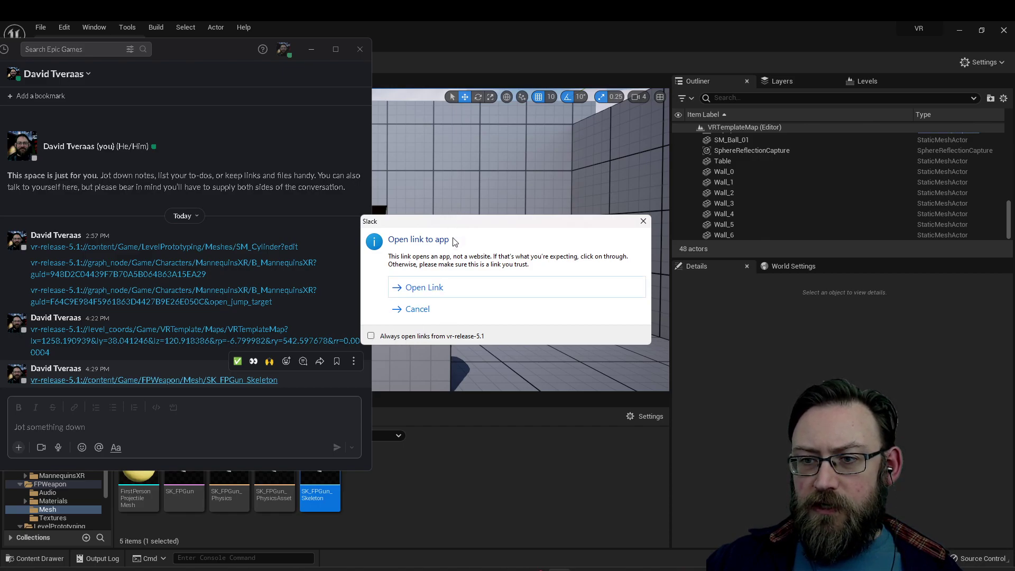
pyautogui.click(439, 289)
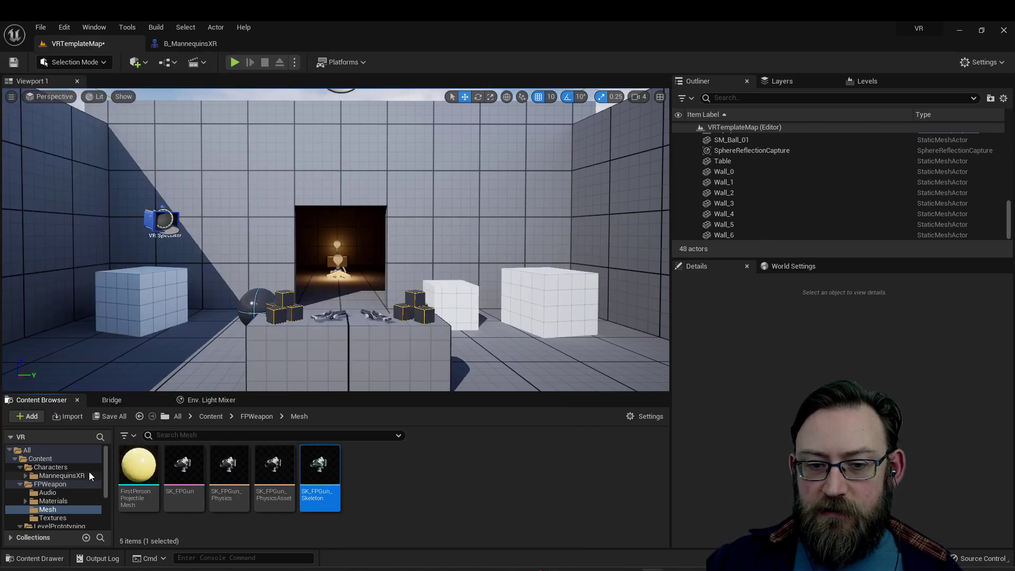
# After switching Unreal to the Characters folder, reopen the SK_FPGun_Skeleton link from Slack
pyautogui.click(51, 468)
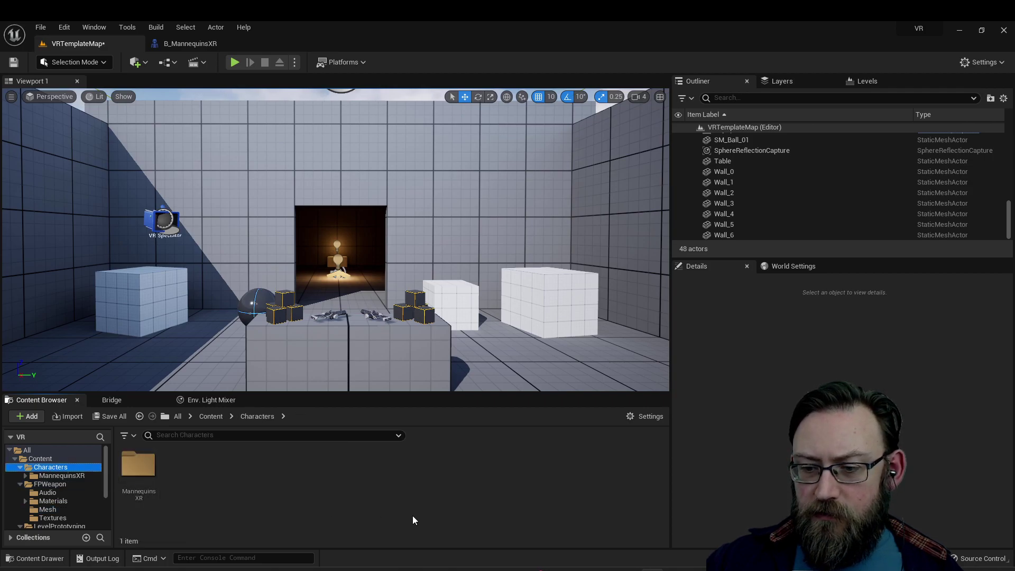
pyautogui.click(554, 569)
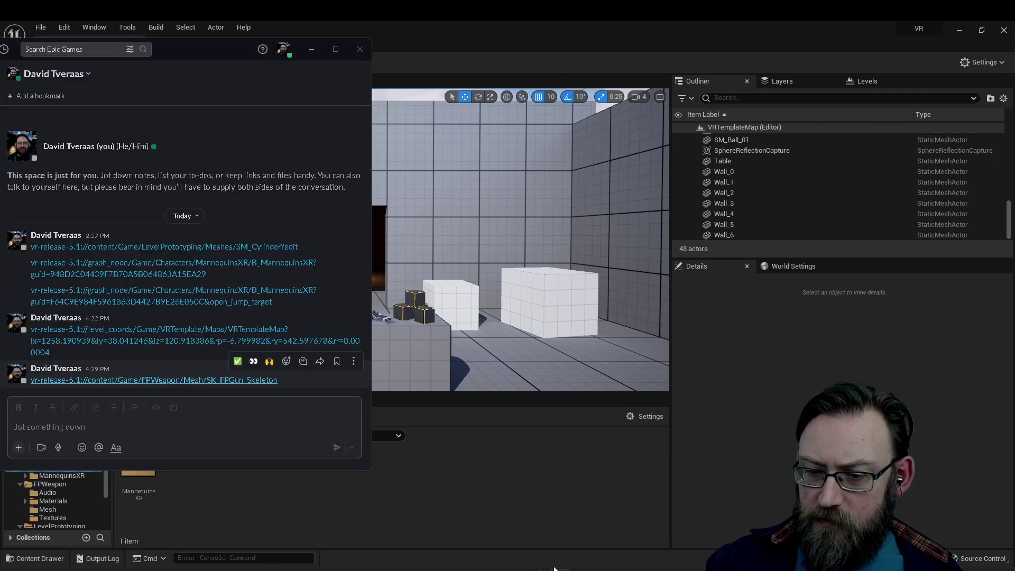
pyautogui.click(243, 379)
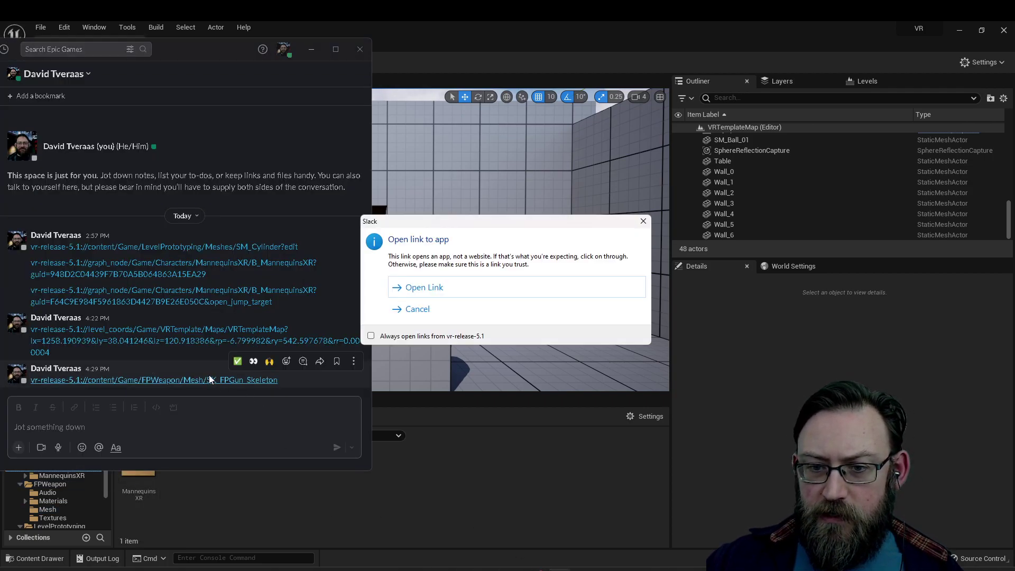
pyautogui.click(420, 289)
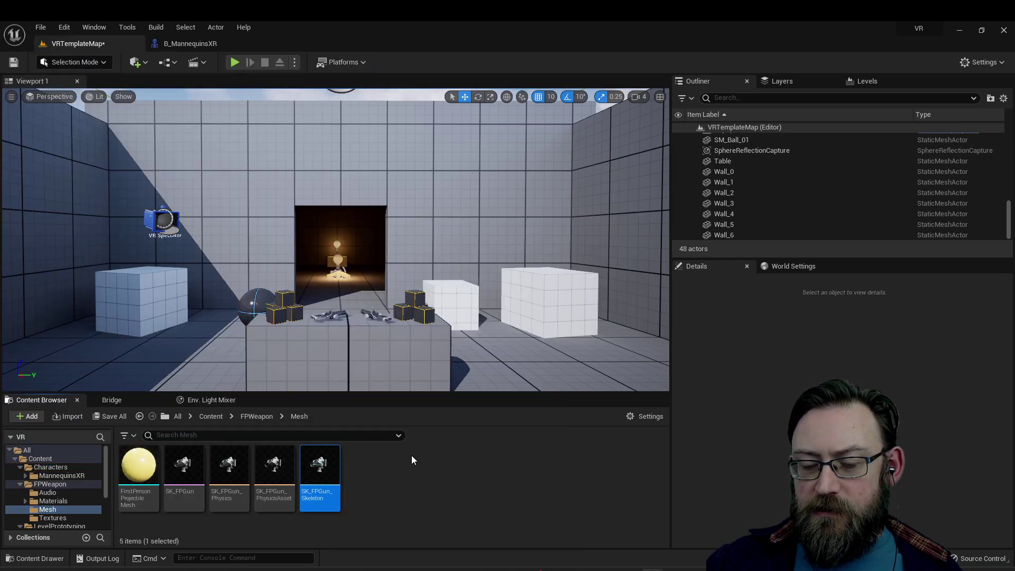
# Close Unreal Editor saving the VRTemplateMap changes, then switch windows back to the Slack notes
pyautogui.click(1004, 30)
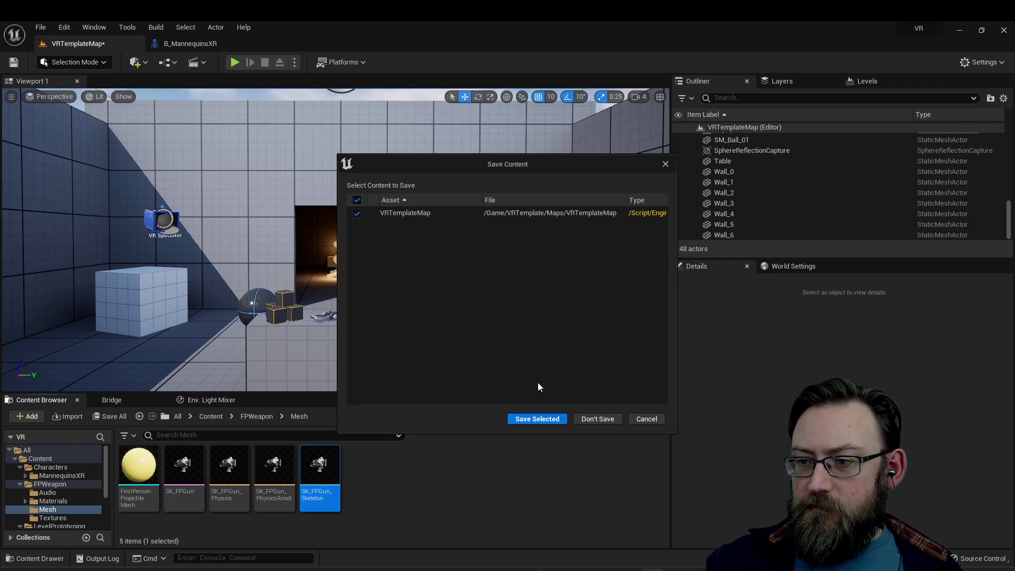
pyautogui.click(528, 420)
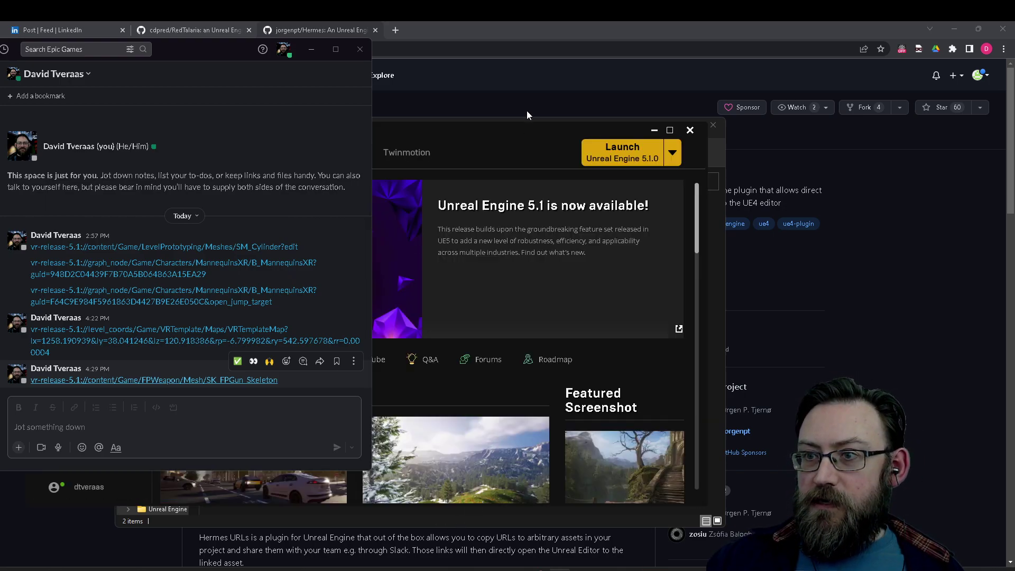
pyautogui.click(527, 110)
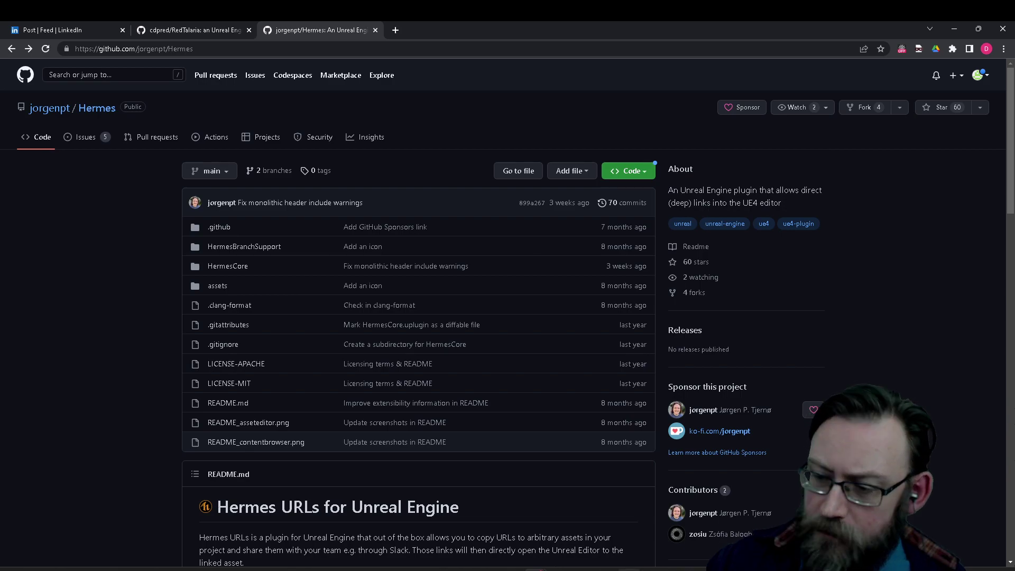
pyautogui.click(653, 569)
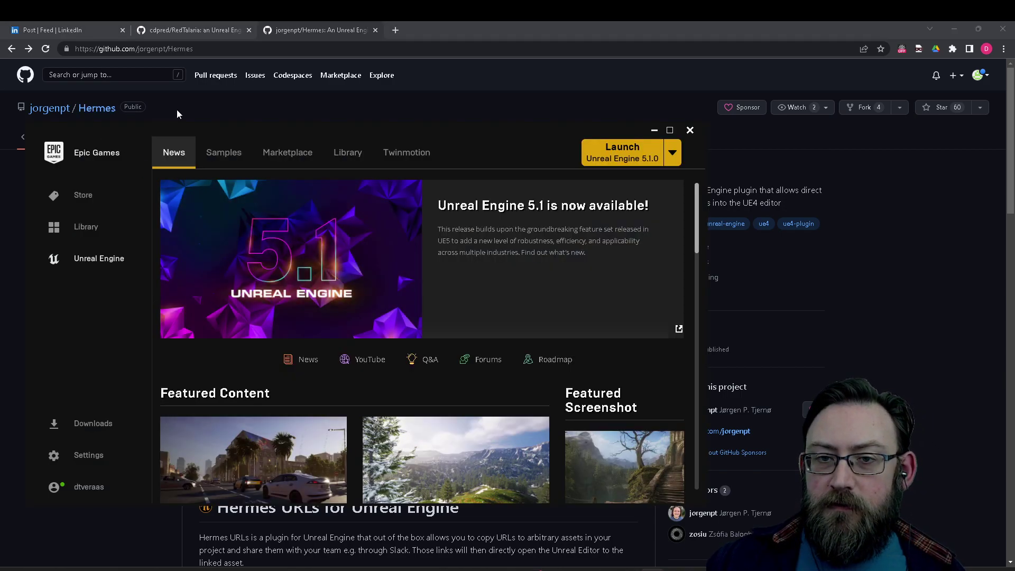
pyautogui.click(288, 114)
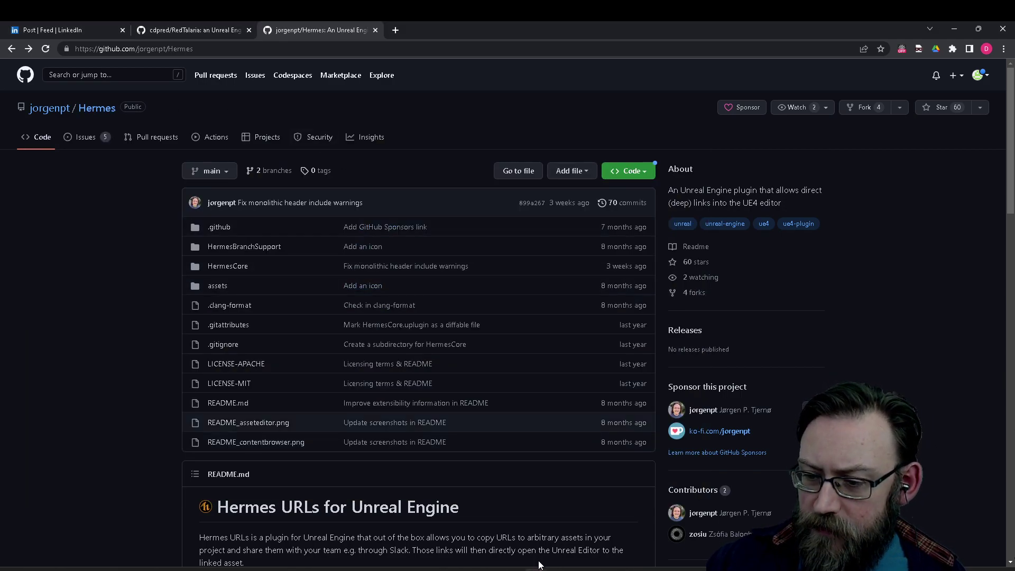
pyautogui.click(607, 570)
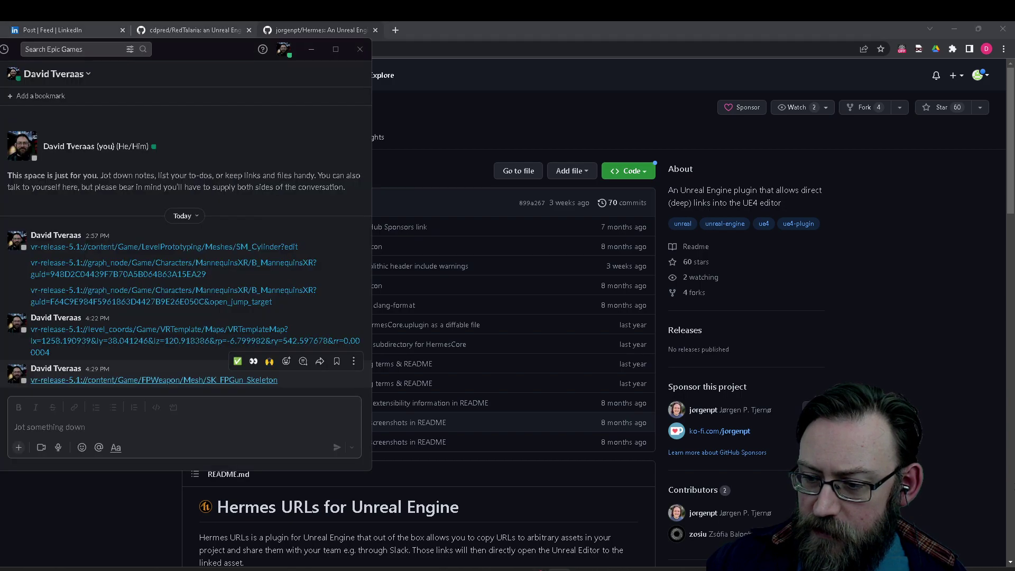
# Open the SK_FPGun_Skeleton link in Slack with the editor closed and let Unreal Editor launch
pyautogui.click(181, 380)
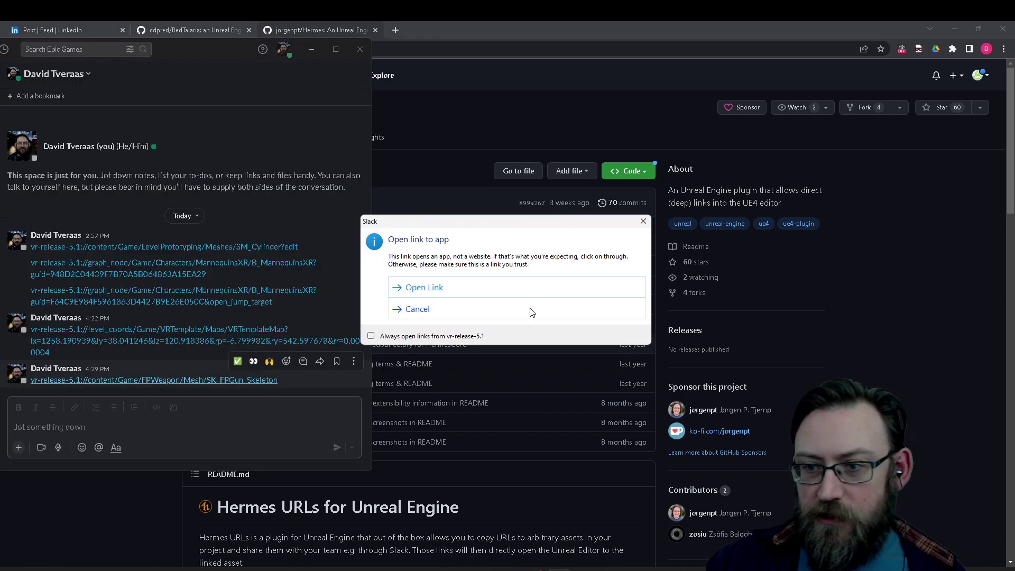
pyautogui.click(459, 282)
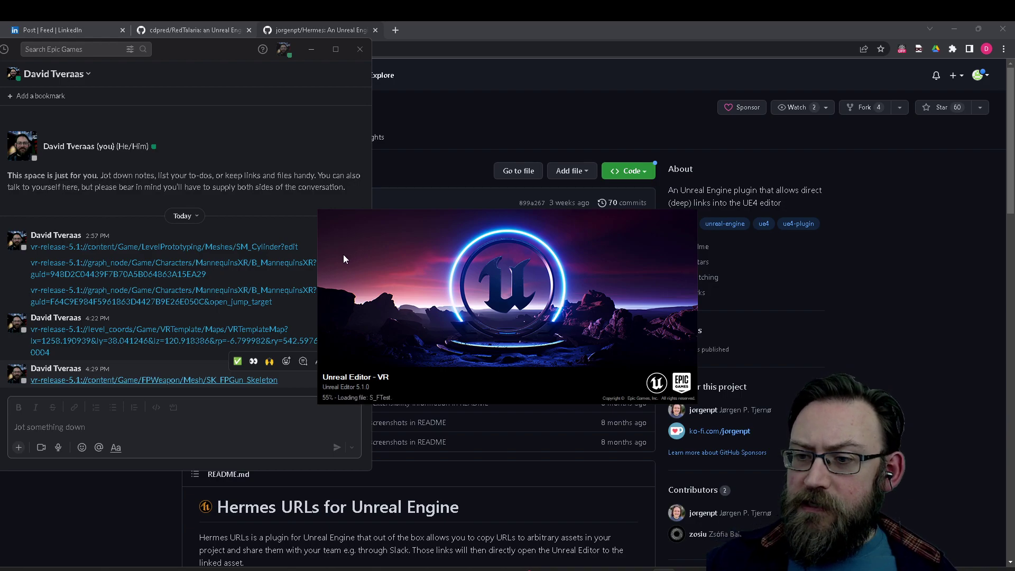
pyautogui.click(191, 427)
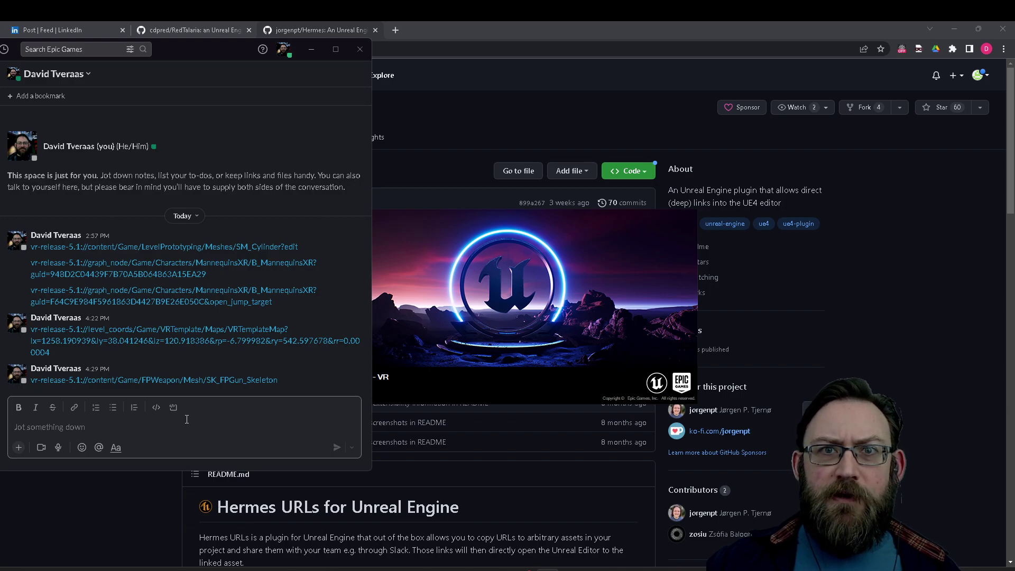
pyautogui.click(185, 419)
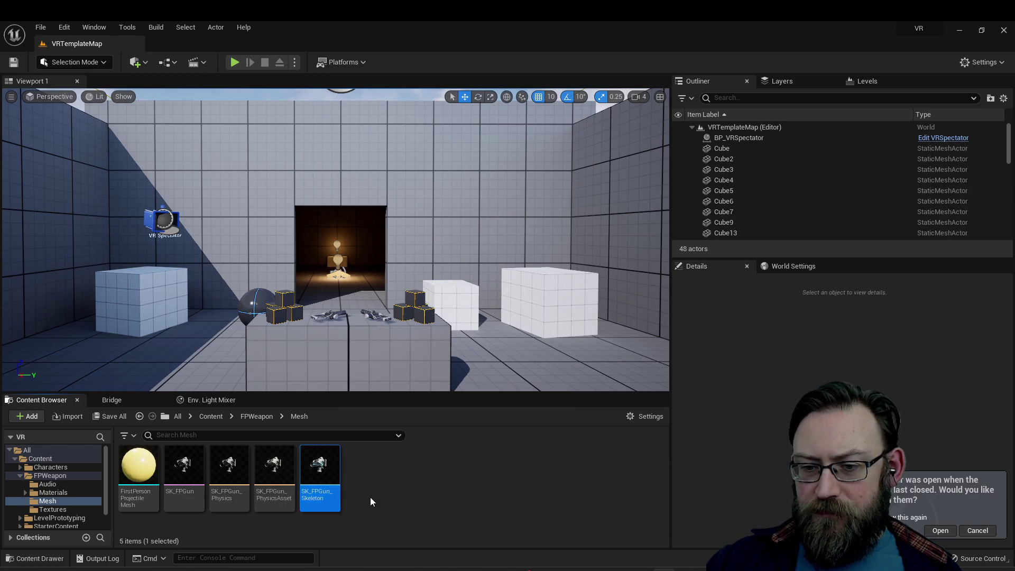
# Copy the 'reveals asset' URL for the T_FPGun_M texture in FPWeapon > Textures
pyautogui.click(52, 509)
pyautogui.rightClick(184, 462)
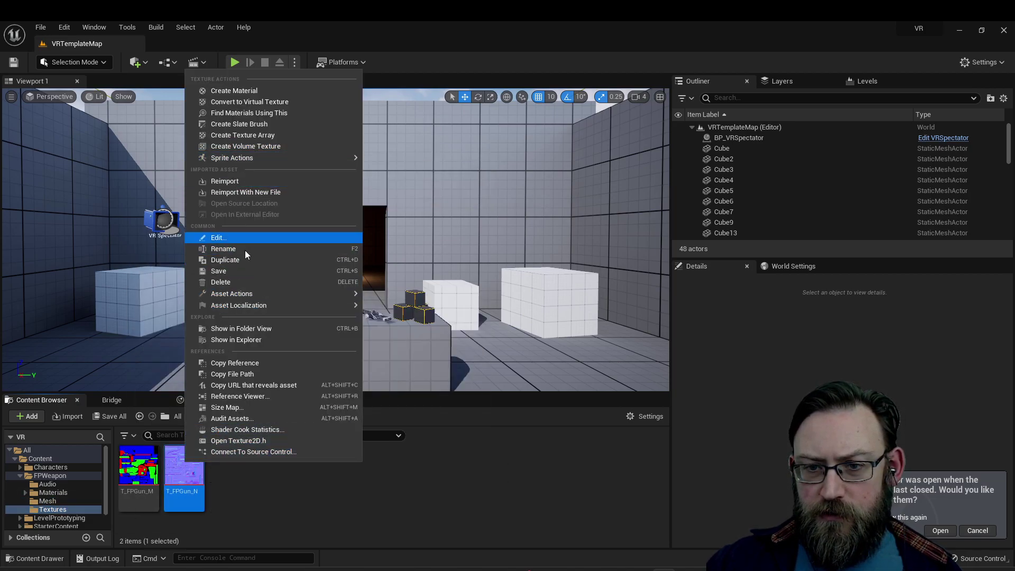
pyautogui.moveTo(252, 292)
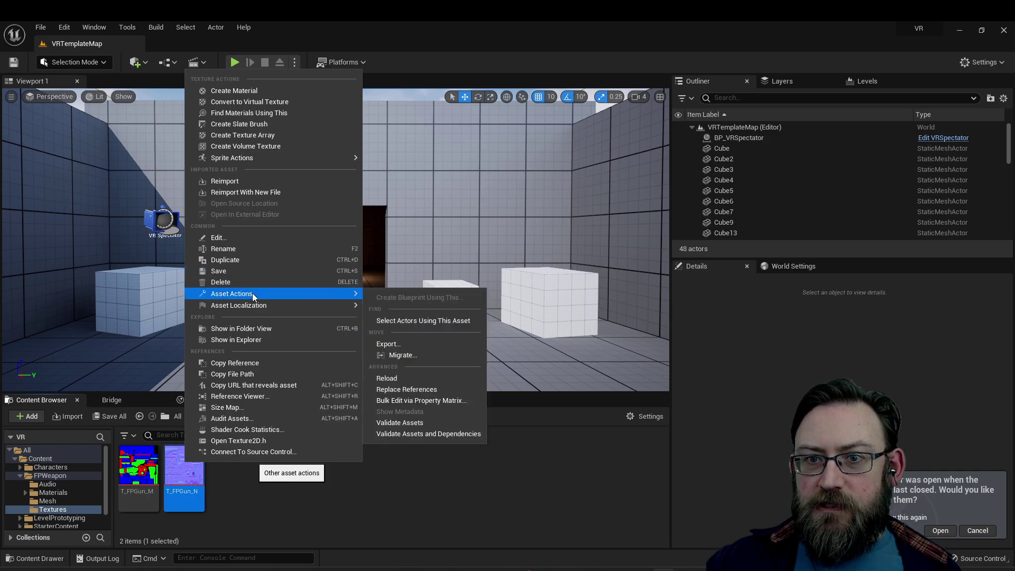
pyautogui.click(237, 468)
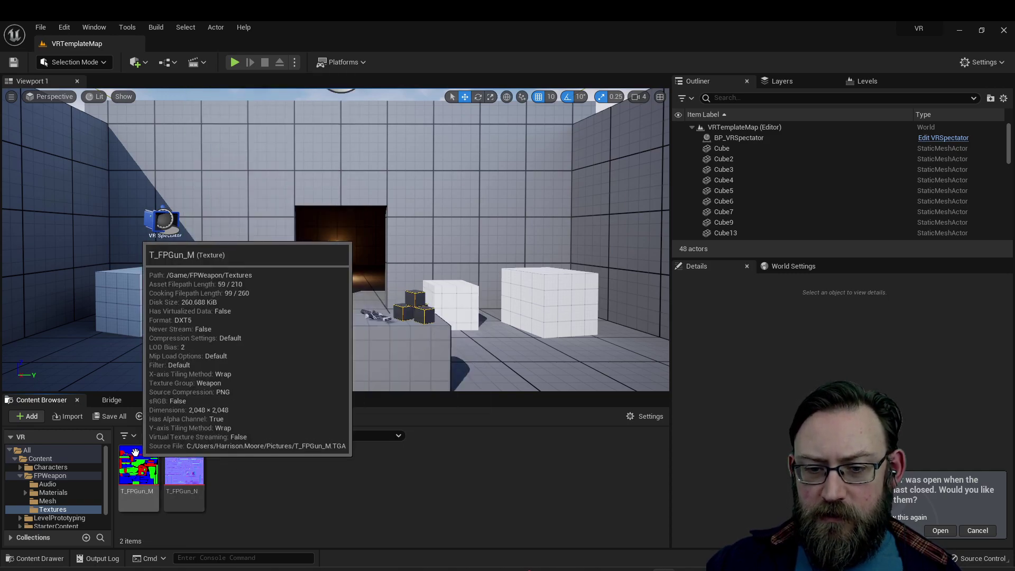
pyautogui.rightClick(143, 464)
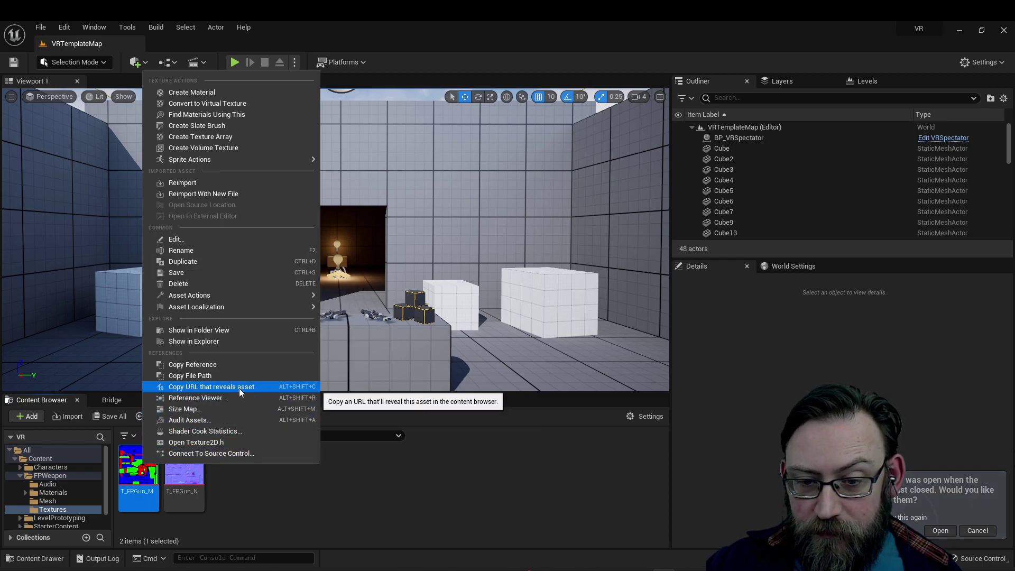
pyautogui.click(171, 388)
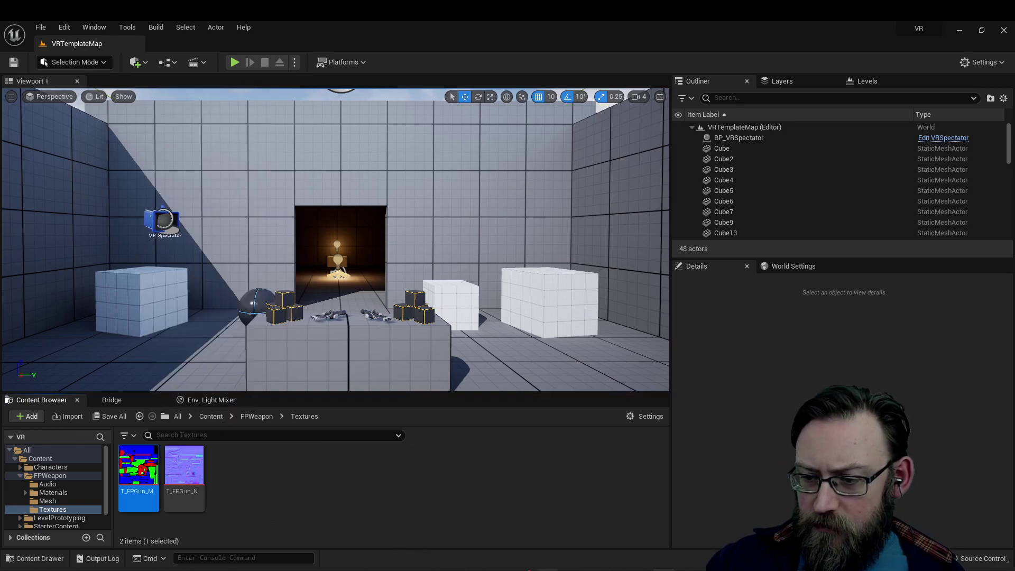
# Paste the T_FPGun_M URL into the Slack notes message and open it in Unreal
pyautogui.click(393, 569)
pyautogui.rightClick(175, 436)
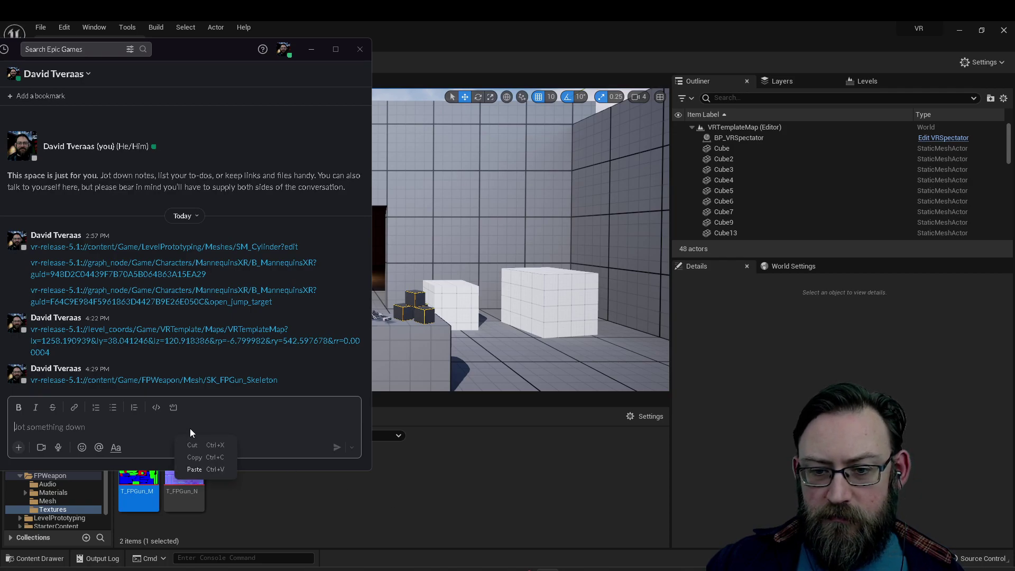
pyautogui.click(201, 469)
pyautogui.tripleClick(154, 427)
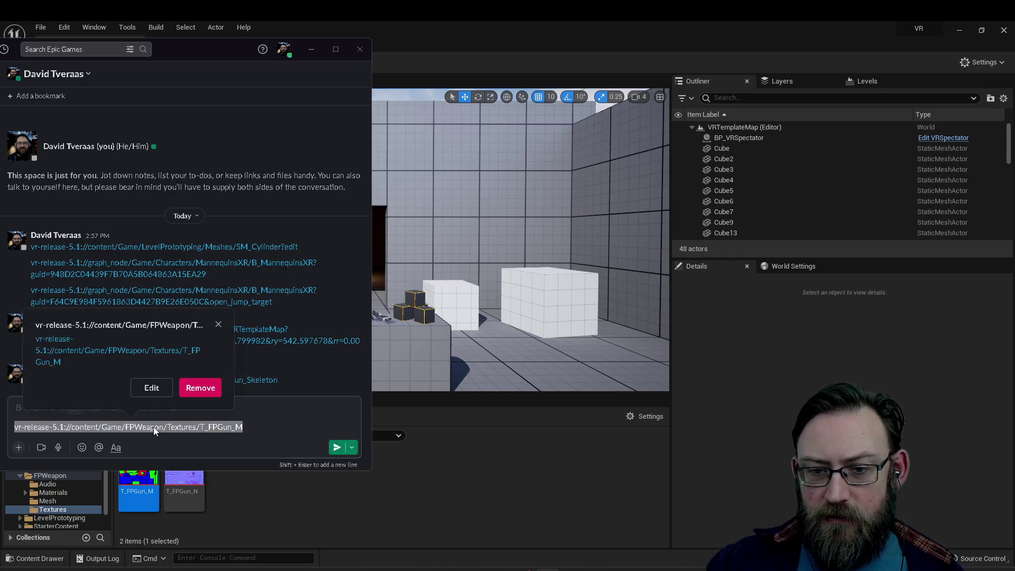
pyautogui.click(118, 352)
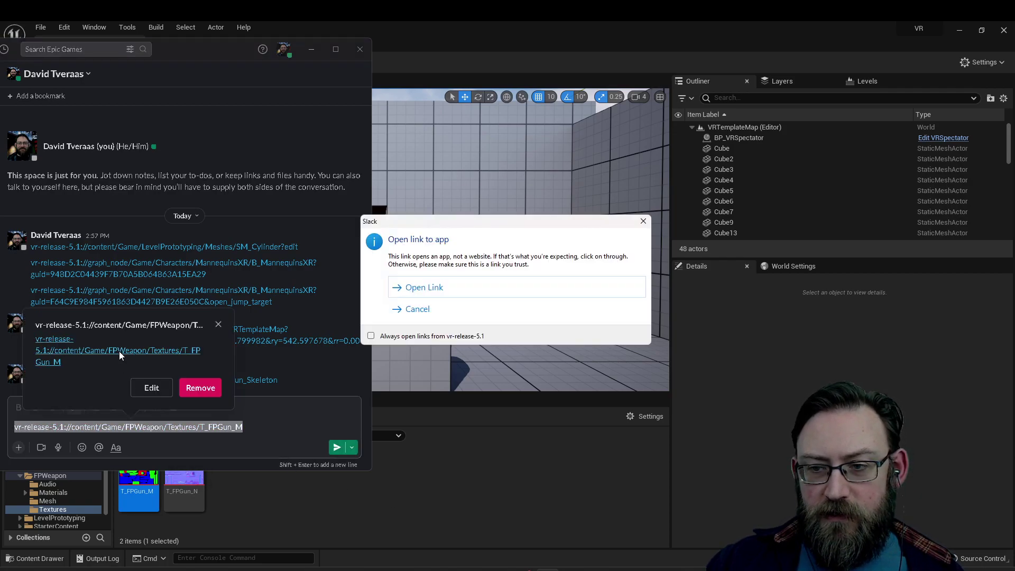
pyautogui.click(431, 288)
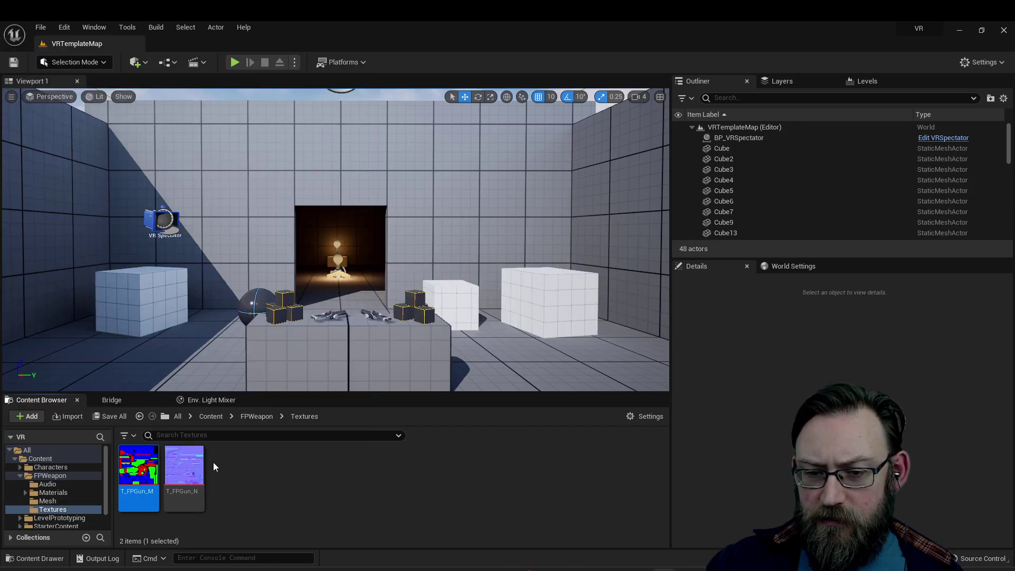
# After switching Unreal to the Audio folder, reopen the T_FPGun_M link from Slack
pyautogui.click(47, 484)
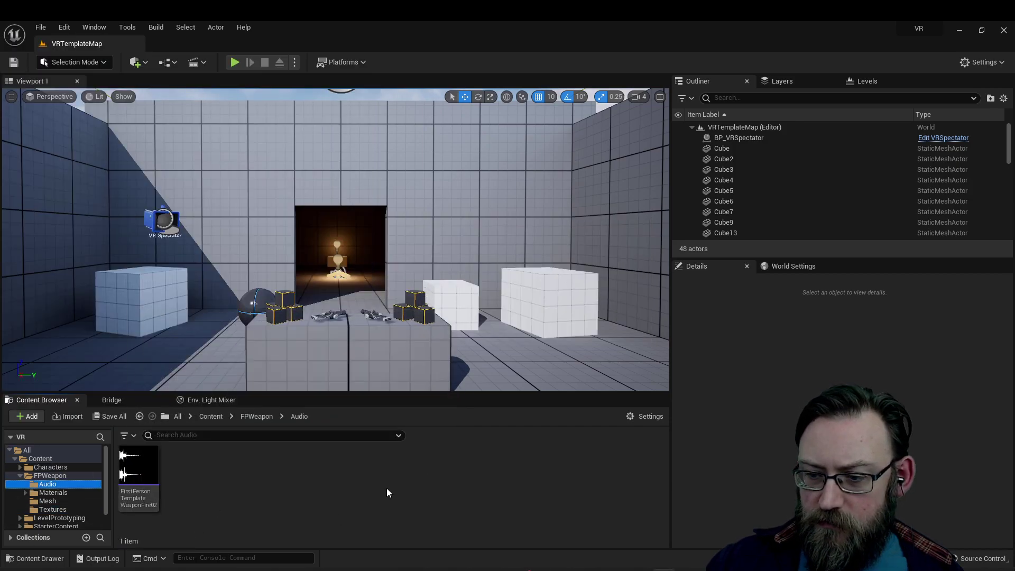
pyautogui.hotkey('alt', 'Tab')
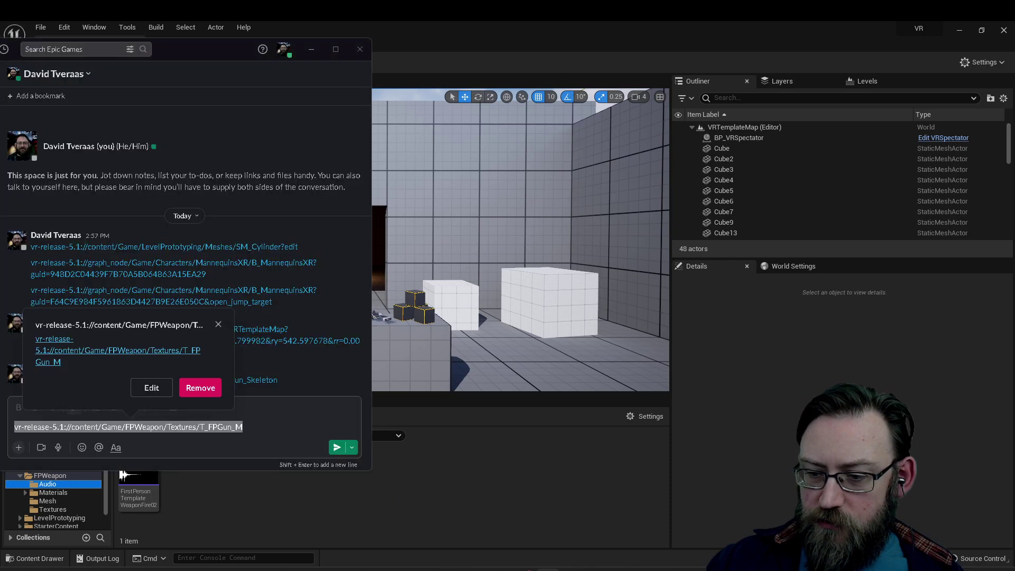
pyautogui.click(133, 355)
pyautogui.click(462, 288)
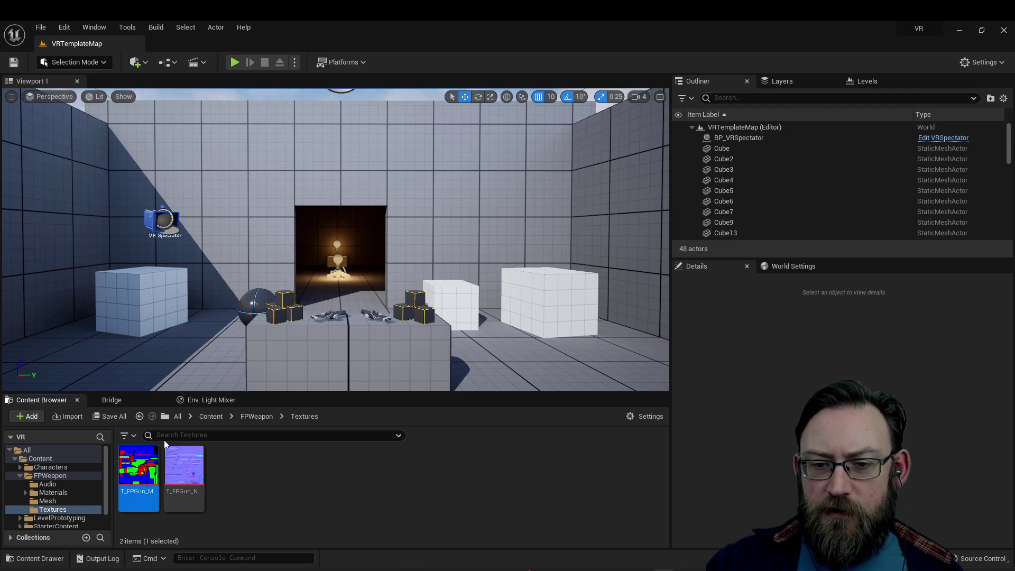
# Open the B_MannequinsXR Blueprint and inspect its Get All Actors Of Class node
pyautogui.click(68, 500)
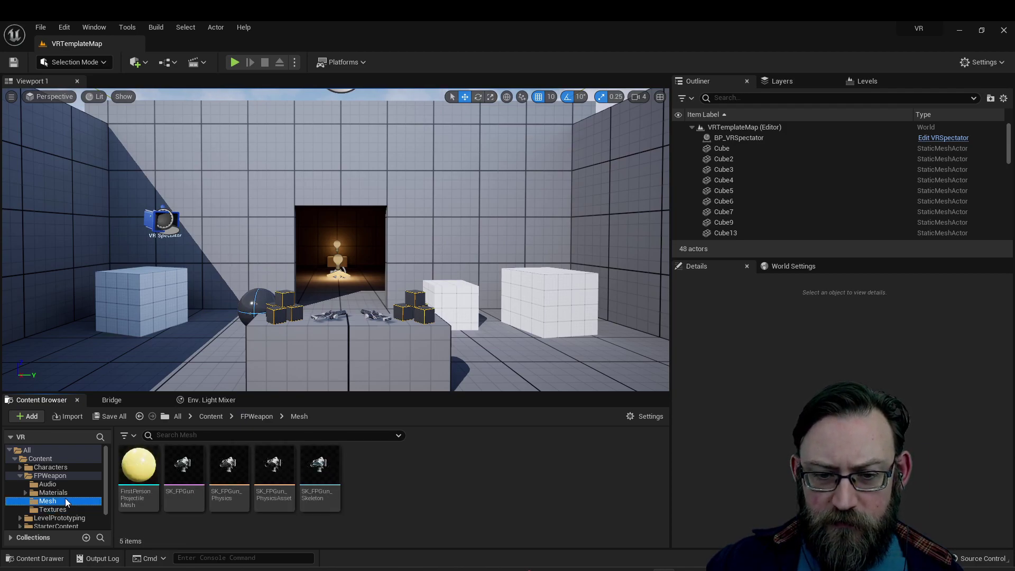
pyautogui.click(62, 492)
pyautogui.click(58, 476)
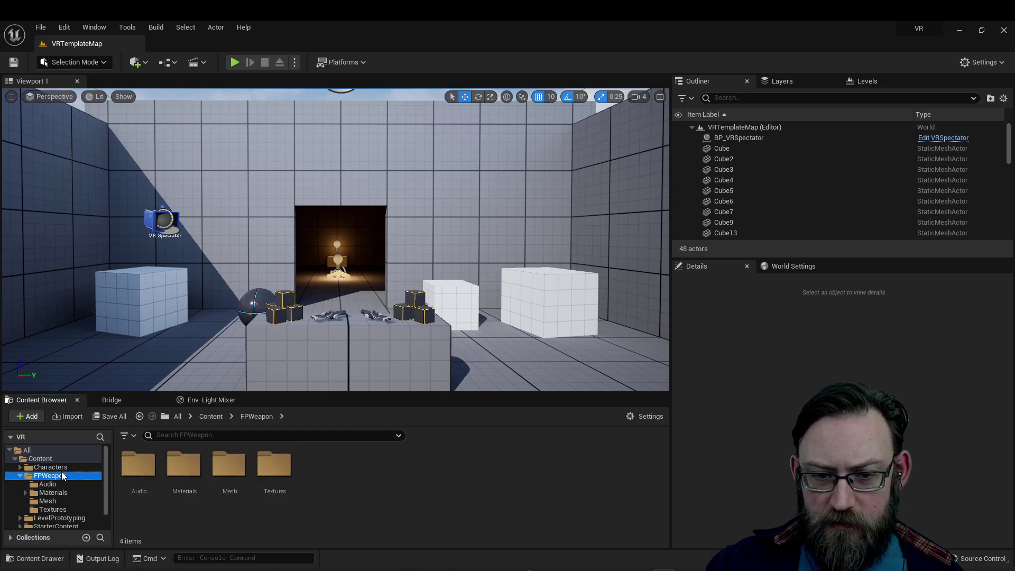
pyautogui.click(63, 468)
pyautogui.doubleClick(139, 464)
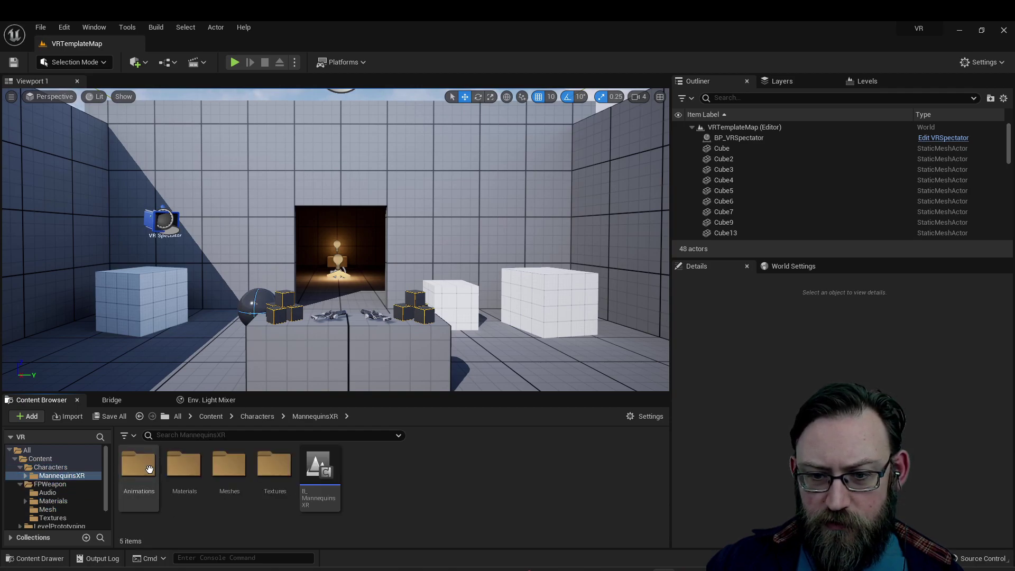
pyautogui.click(326, 462)
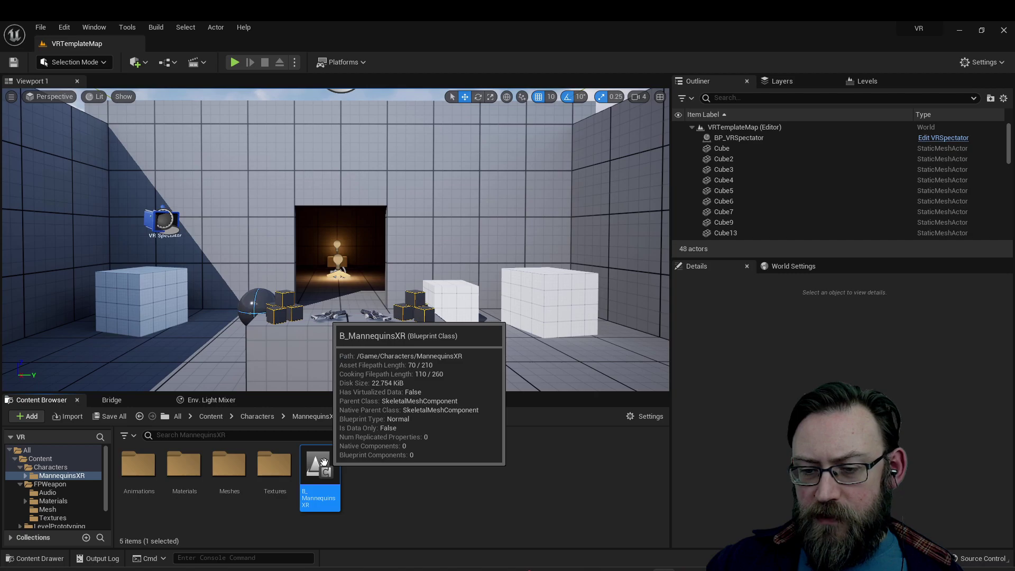
pyautogui.doubleClick(325, 463)
pyautogui.moveTo(386, 358); pyautogui.dragTo(272, 379, button='right')
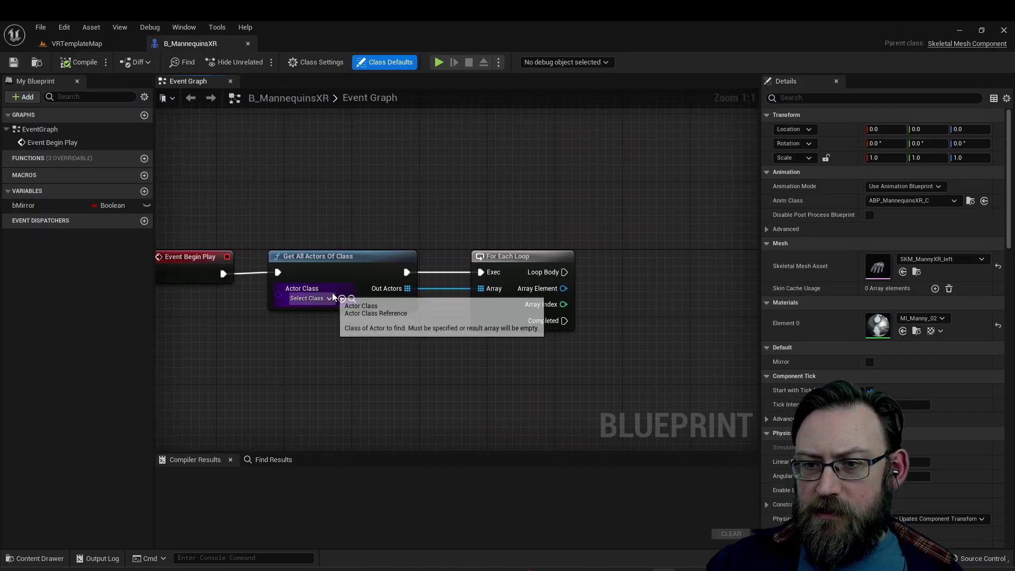
pyautogui.click(364, 274)
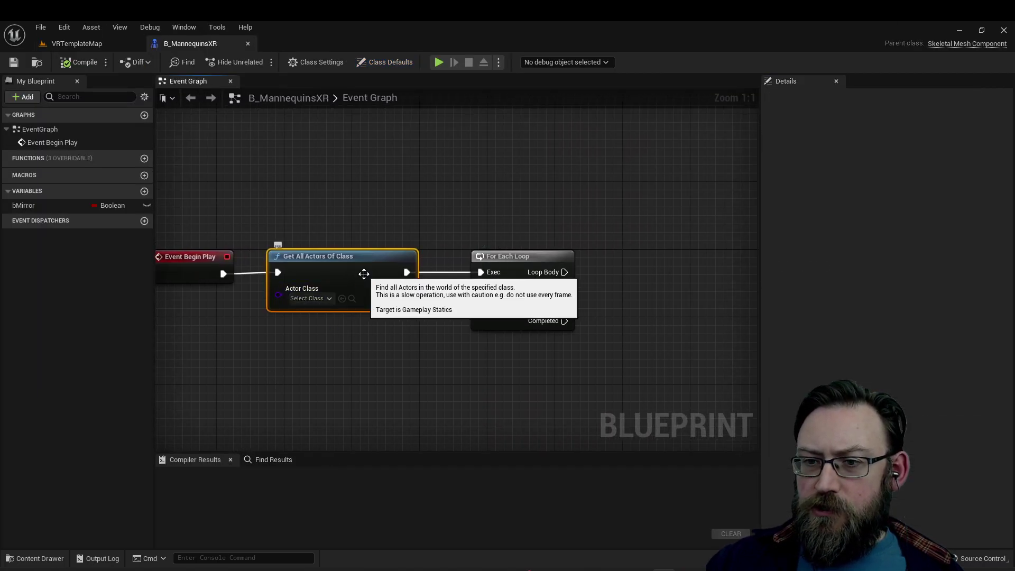
pyautogui.rightClick(364, 274)
pyautogui.click(309, 381)
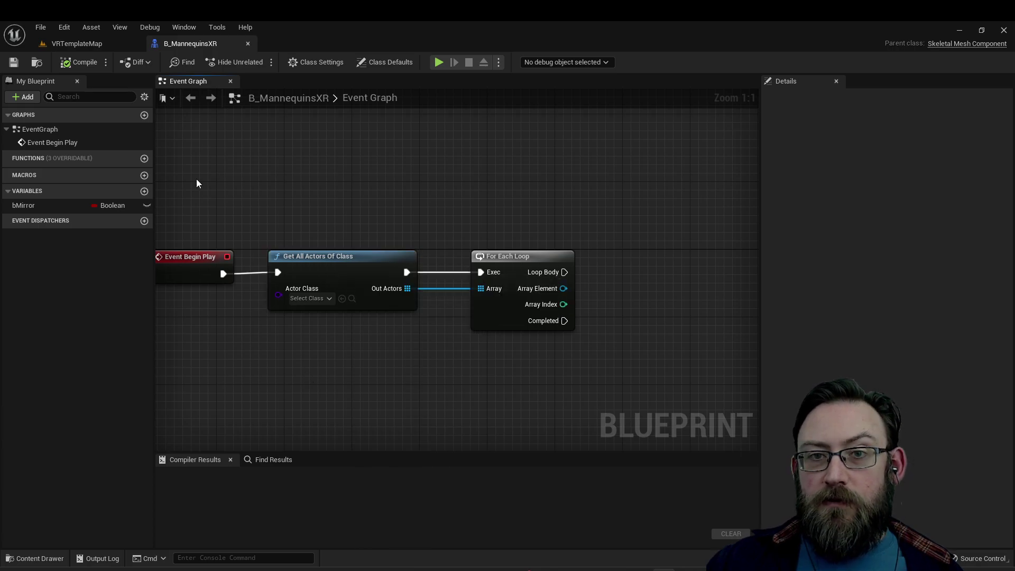
# Back in VRTemplateMap, select SK_FPGun_Skeleton in the FPWeapon Mesh folder
pyautogui.click(109, 44)
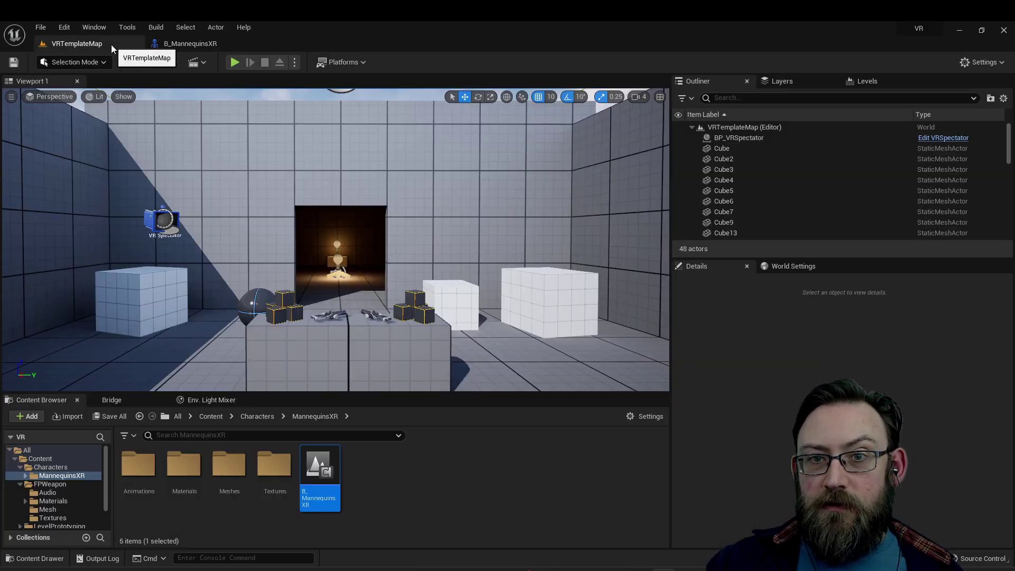
pyautogui.click(63, 510)
pyautogui.click(320, 464)
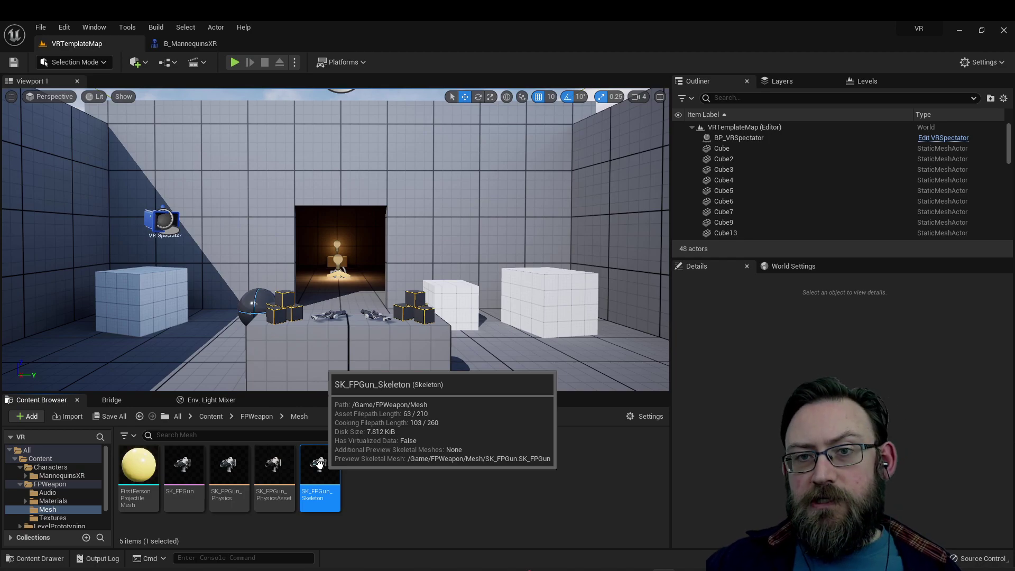
# Copy the 'opens asset' URL from the SK_FPGun_Skeleton editor, then close that editor
pyautogui.doubleClick(320, 464)
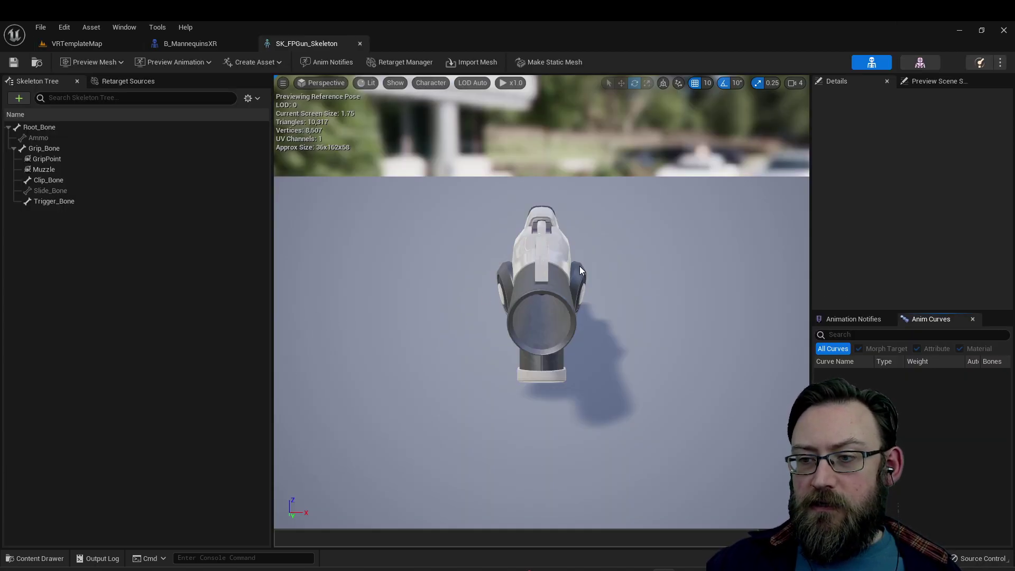
pyautogui.click(87, 43)
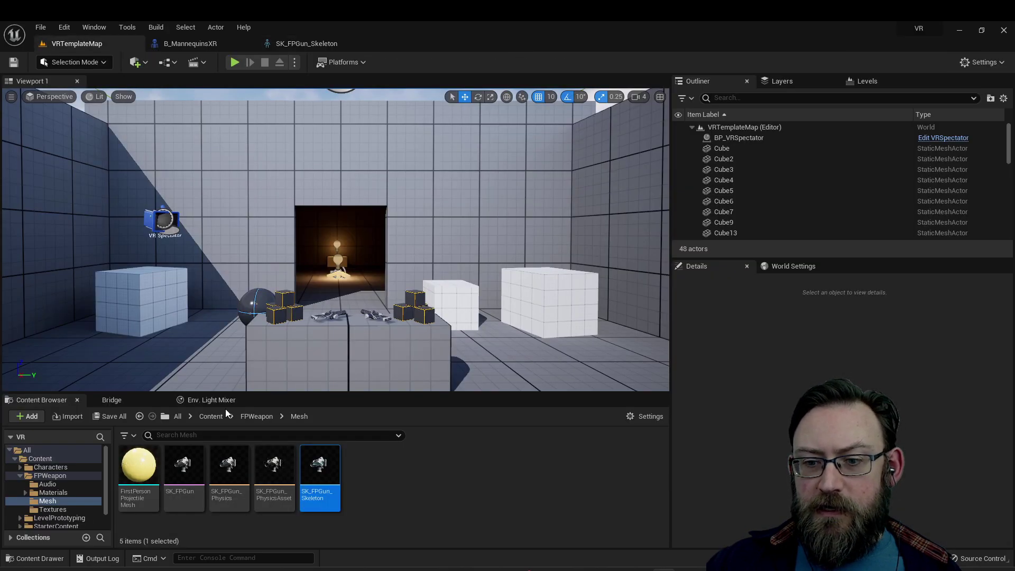
pyautogui.click(304, 45)
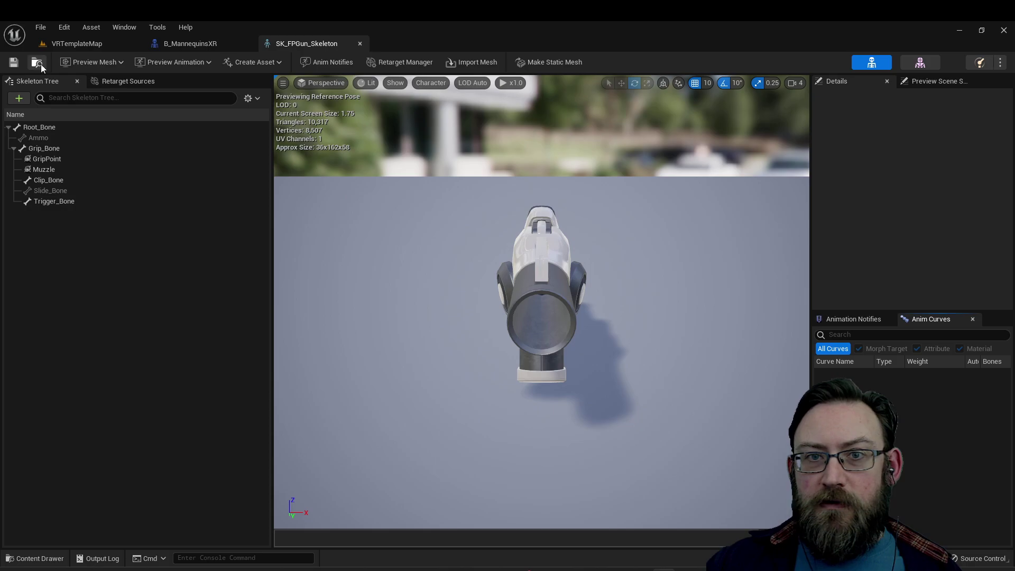
pyautogui.click(93, 29)
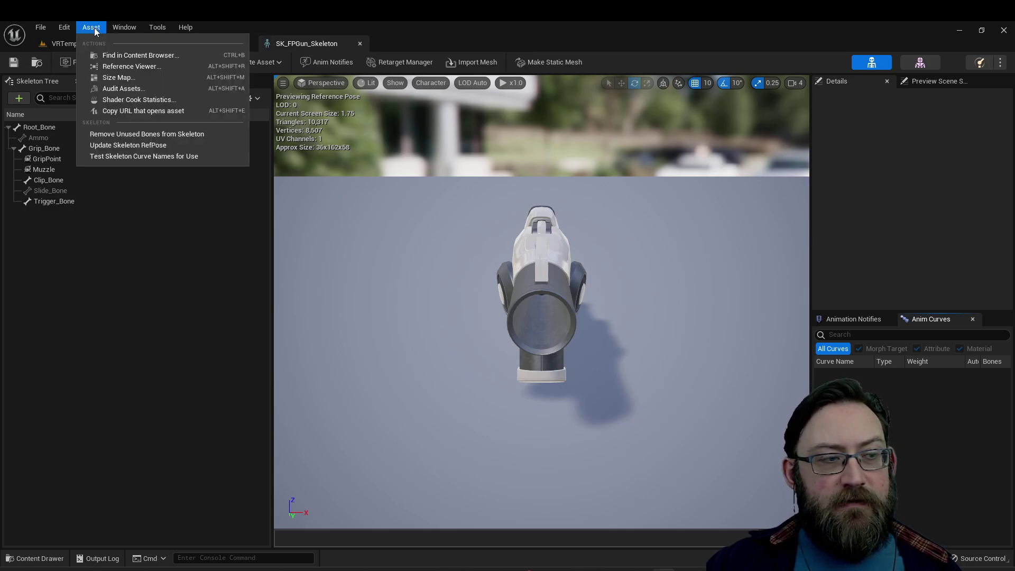
pyautogui.click(123, 111)
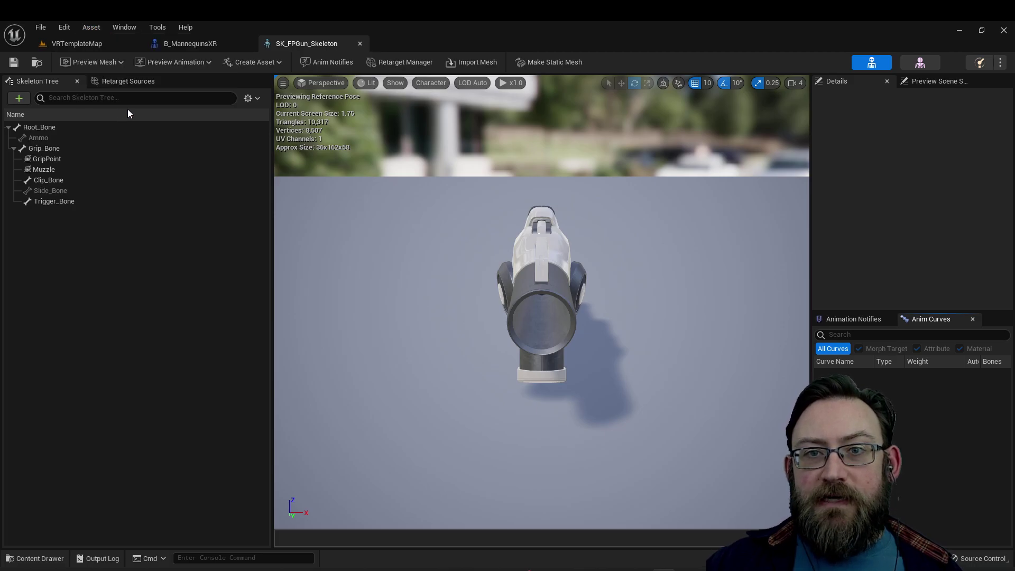
pyautogui.click(359, 43)
pyautogui.click(116, 47)
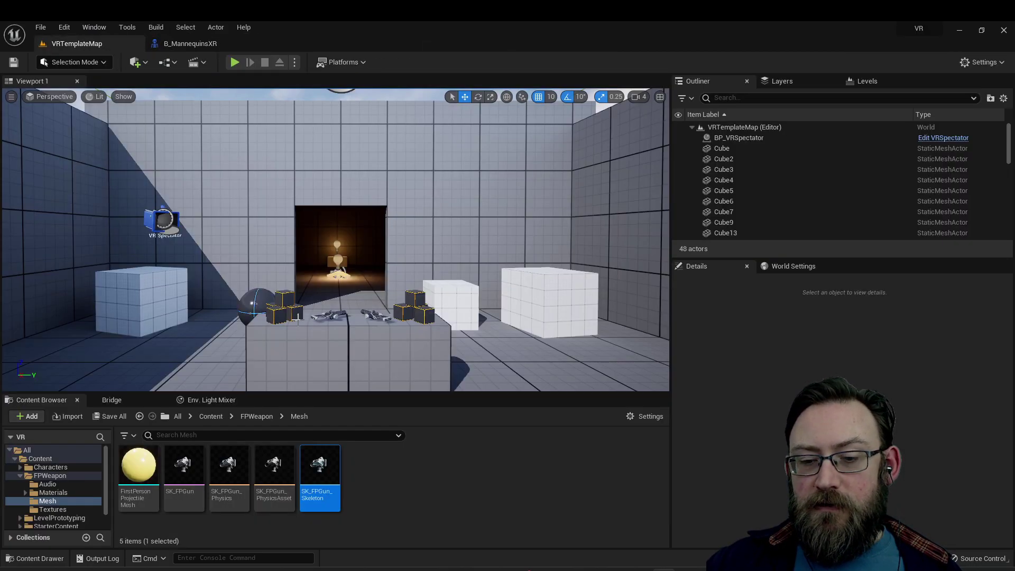
# Replace the old URL in the Slack message with the skeleton link and send it
pyautogui.hotkey('alt', 'Tab')
pyautogui.write('vr-release-5.1://content/Game/FPWeapon/Textures/T_FPGun_M')
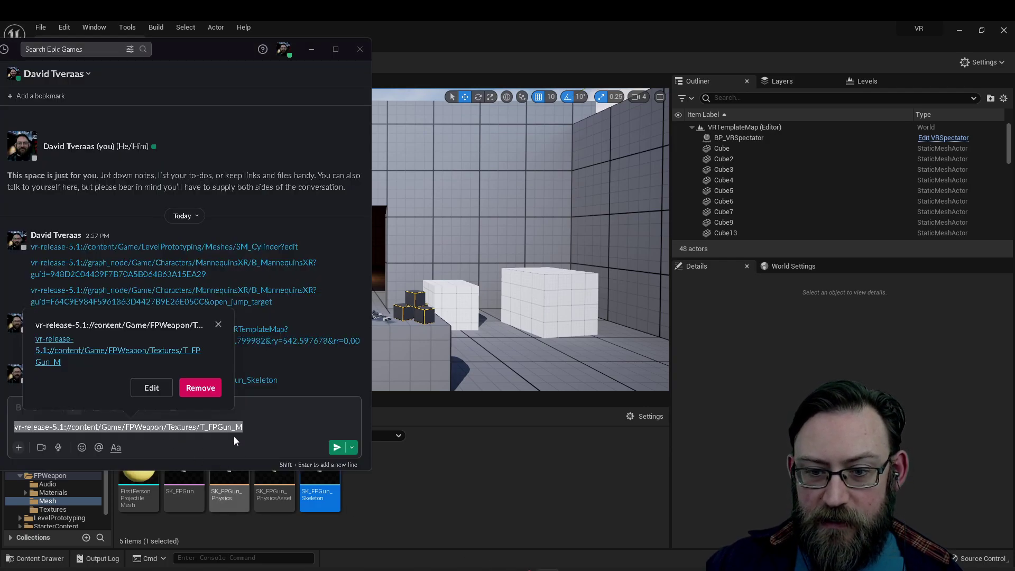
pyautogui.moveTo(243, 428); pyautogui.dragTo(88, 431)
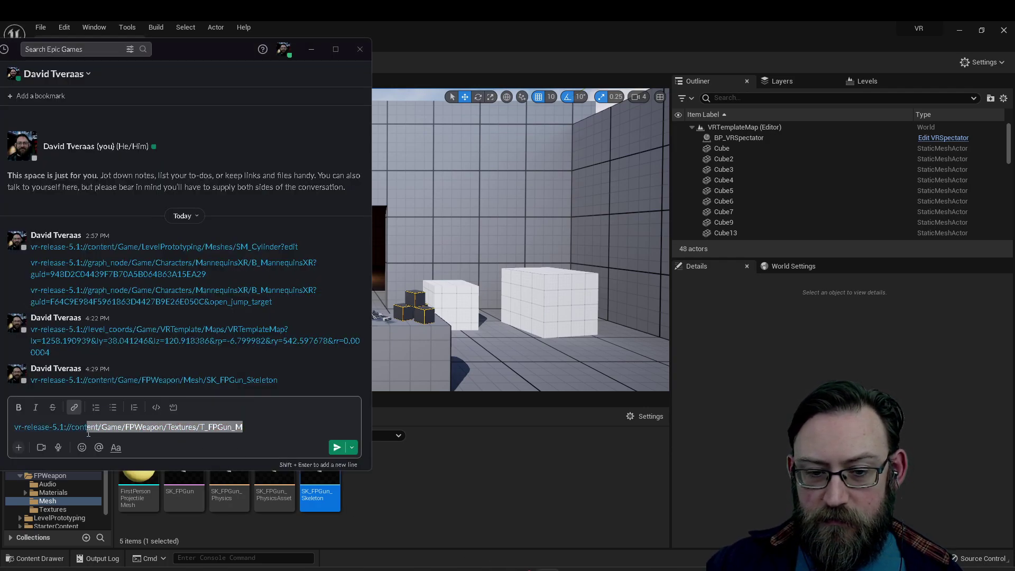
pyautogui.click(88, 432)
pyautogui.hotkey('ctrl', 'a')
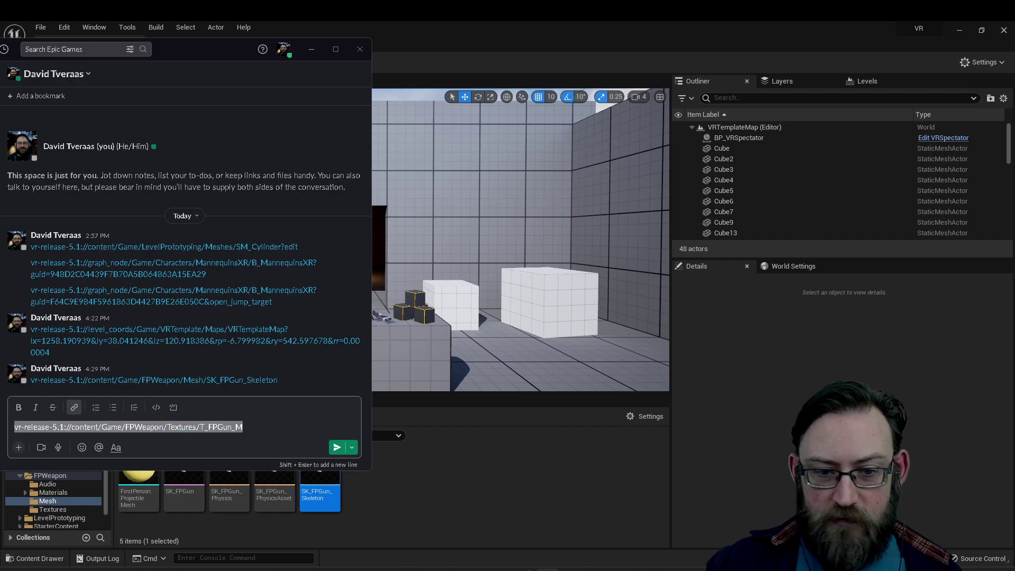
pyautogui.write('vr-release-5.1://content/Game/FPWeapon/Mesh/SK_FPGun_Skeleton?edit')
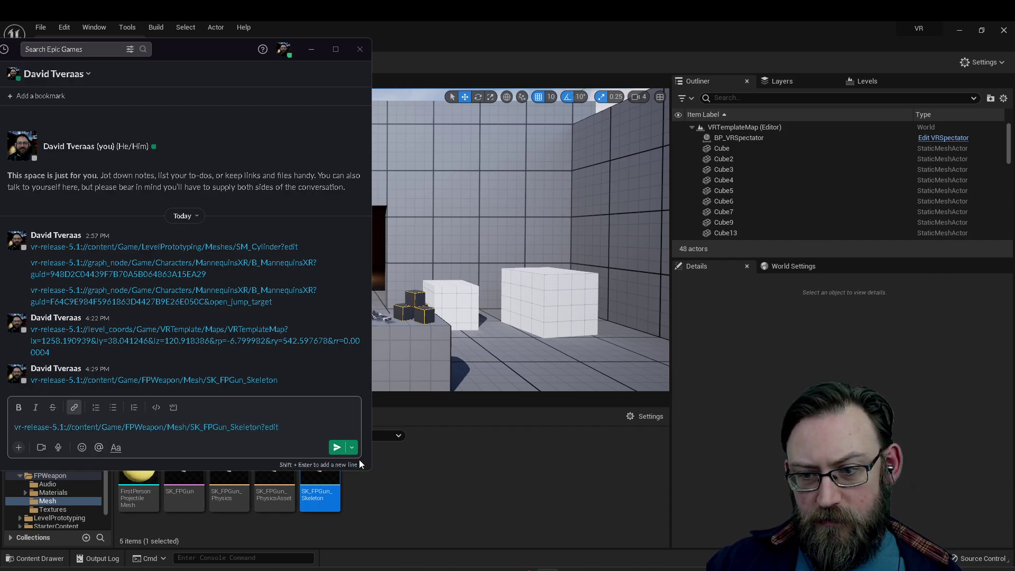
pyautogui.click(337, 448)
# Open the posted SK_FPGun_Skeleton?edit link in Unreal, then close the skeleton editor
pyautogui.click(191, 382)
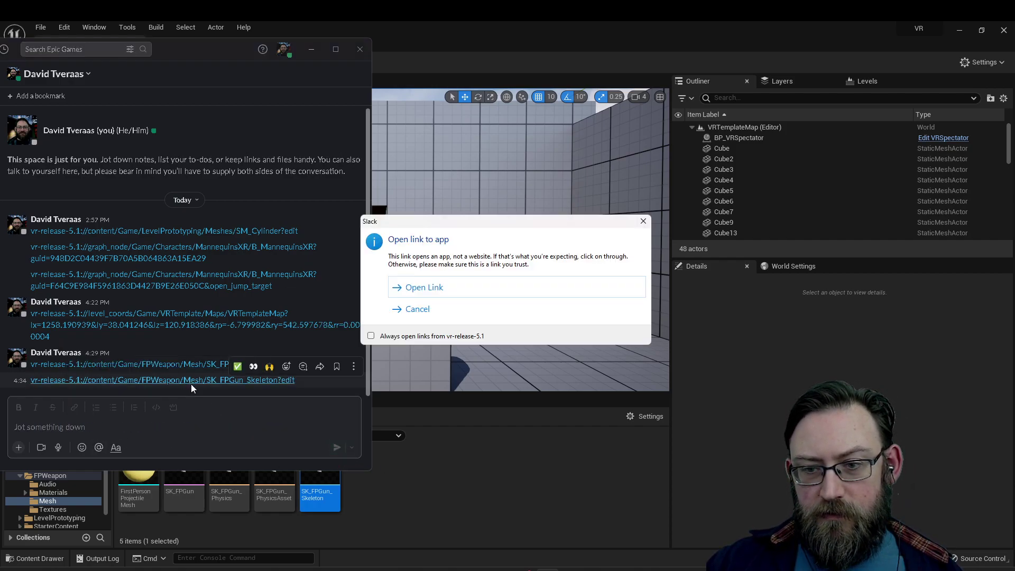
pyautogui.click(424, 287)
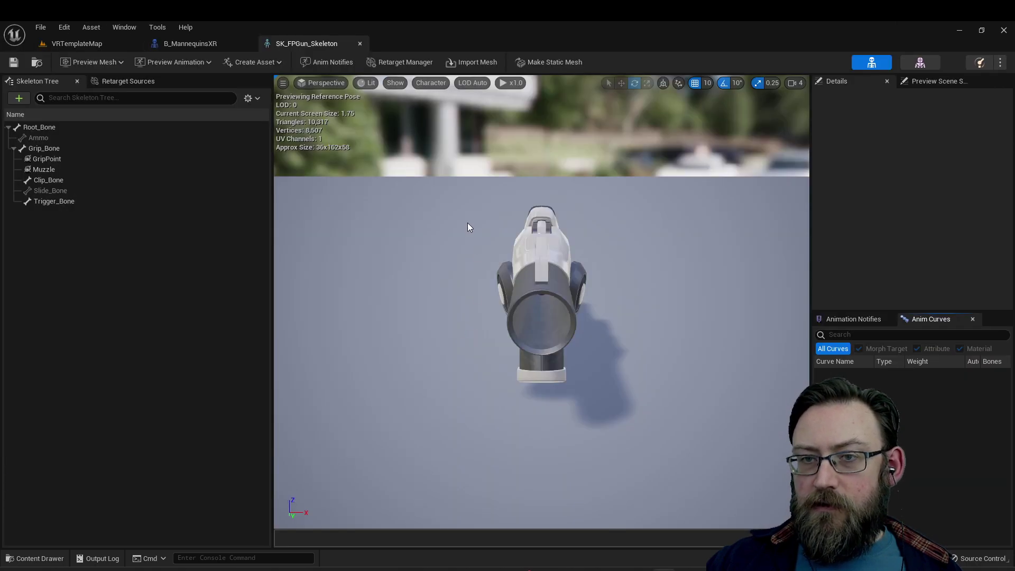
pyautogui.click(359, 44)
pyautogui.click(108, 44)
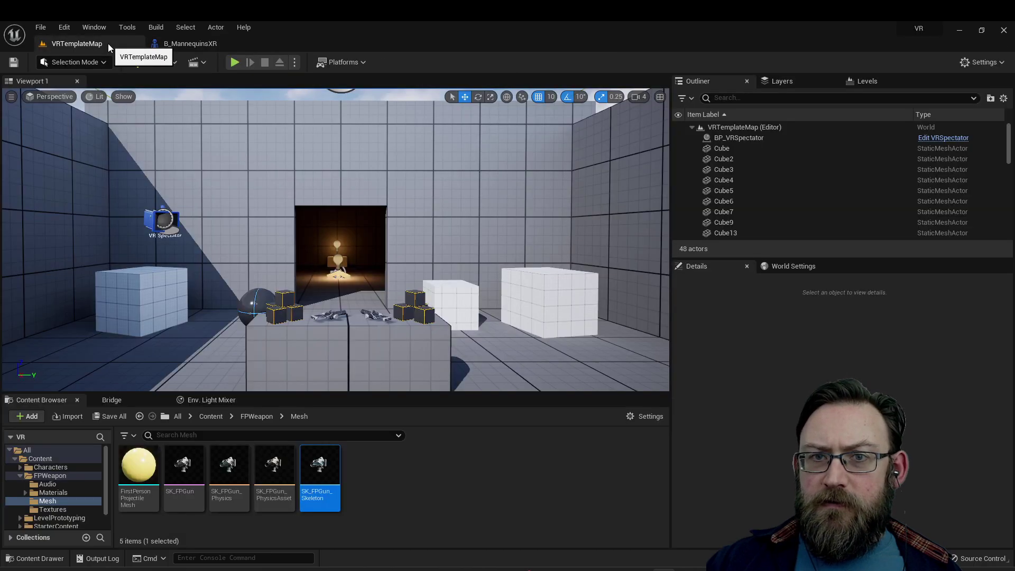
# Return to B_MannequinsXR and show the Get All Actors Of Class node's Copy 'Focus node' URL option
pyautogui.click(196, 43)
pyautogui.click(338, 267)
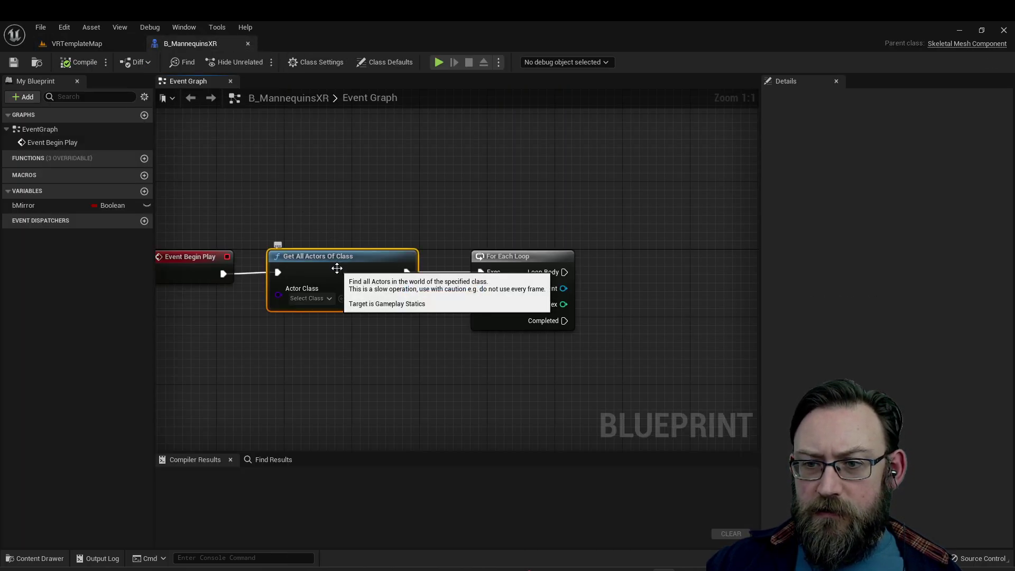
pyautogui.rightClick(338, 268)
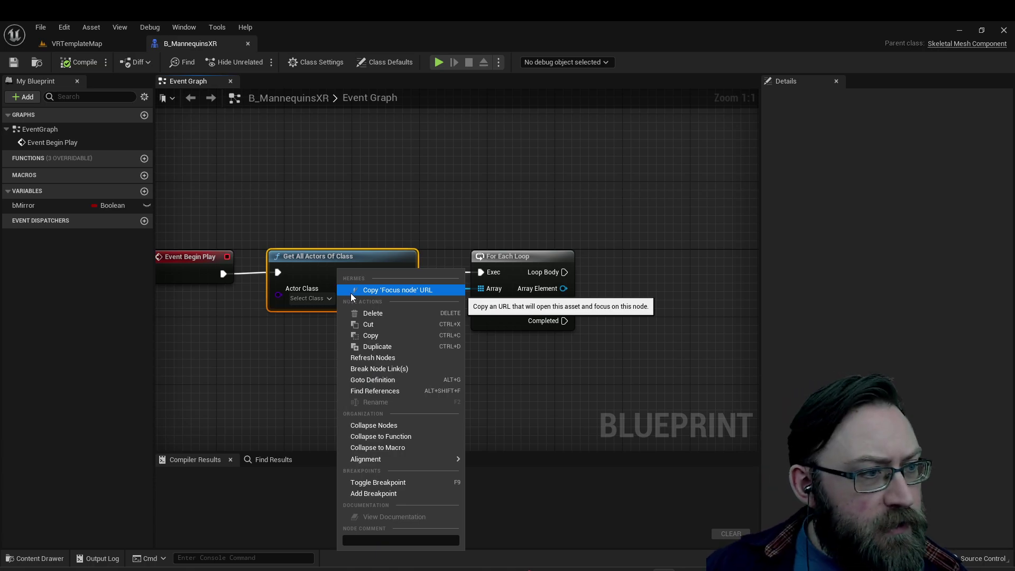
pyautogui.click(526, 567)
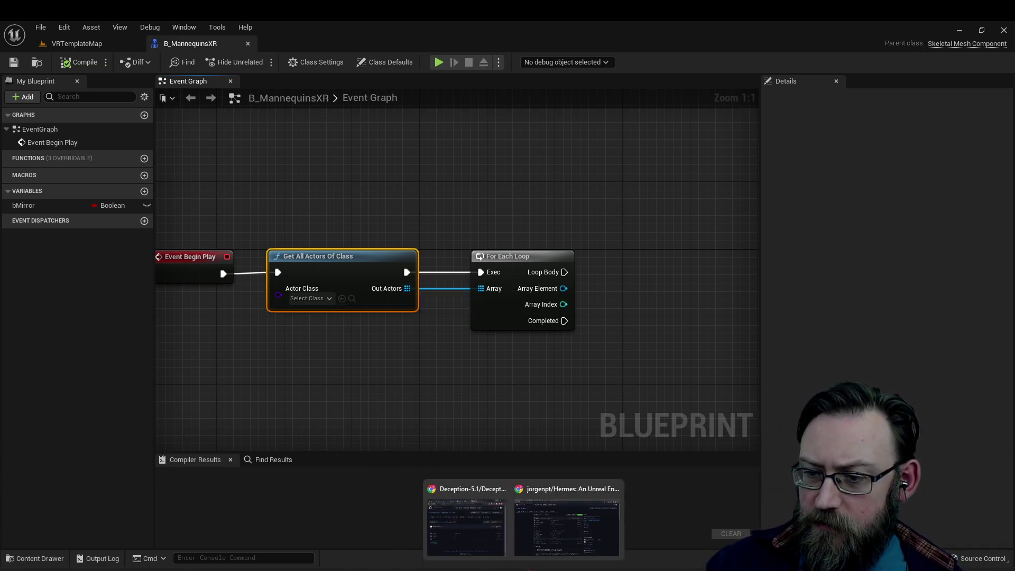
# Bring Chrome forward, switch to the RedTalaria repository and scroll through its README
pyautogui.click(564, 523)
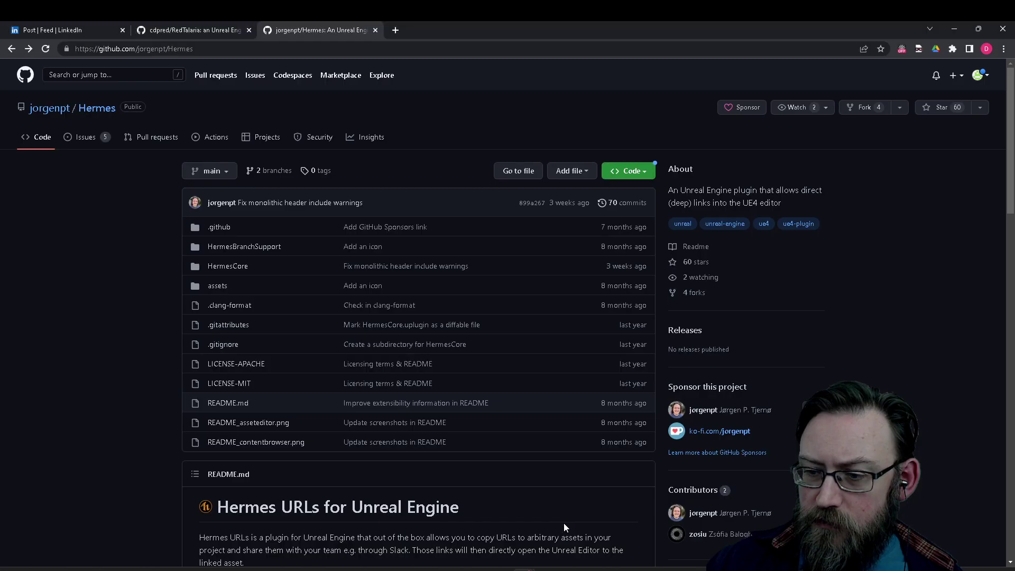
pyautogui.click(219, 28)
pyautogui.scroll(-15, 127, 242)
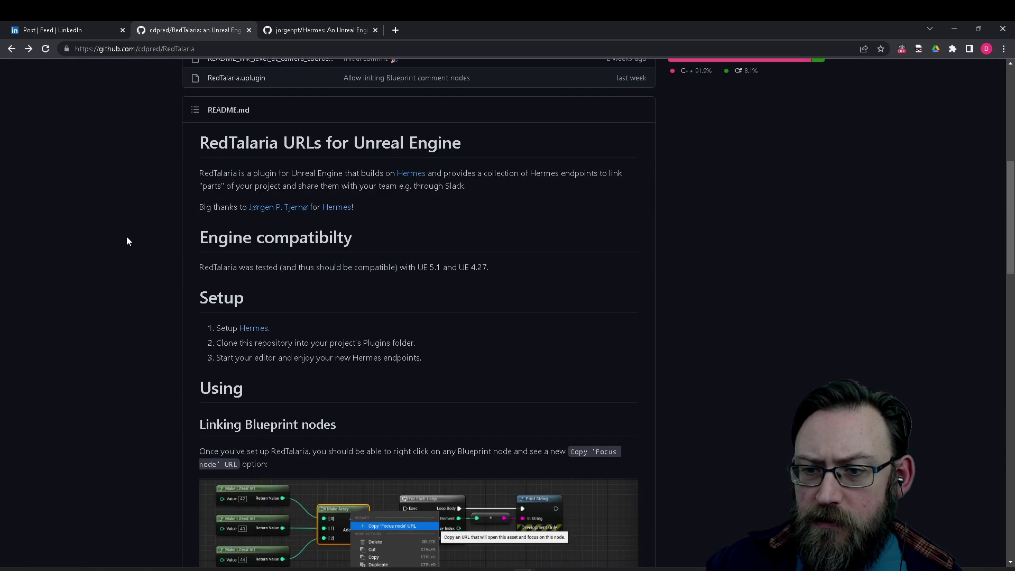
pyautogui.scroll(-9, 127, 237)
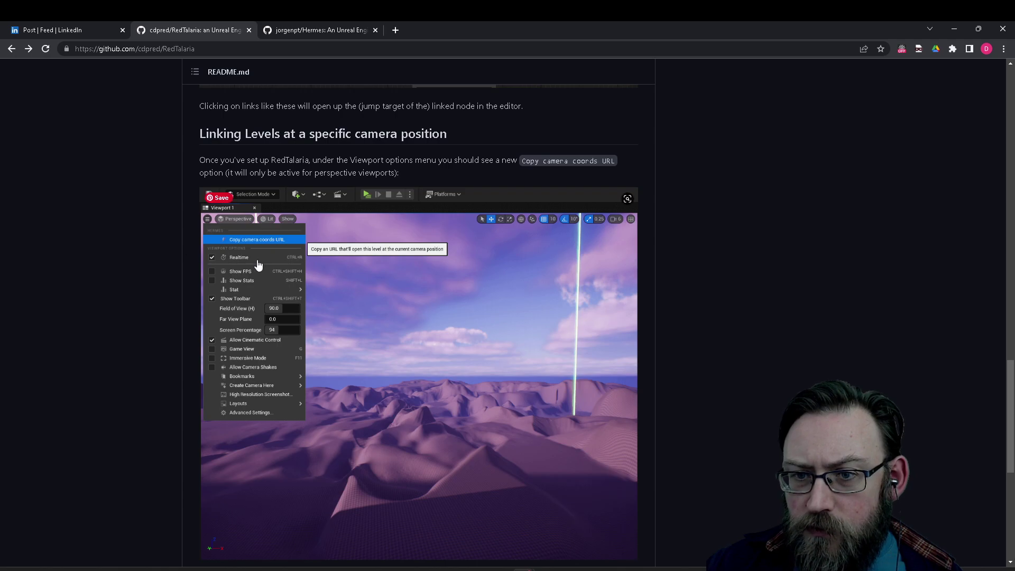
pyautogui.scroll(-6, 242, 258)
pyautogui.scroll(8, 243, 258)
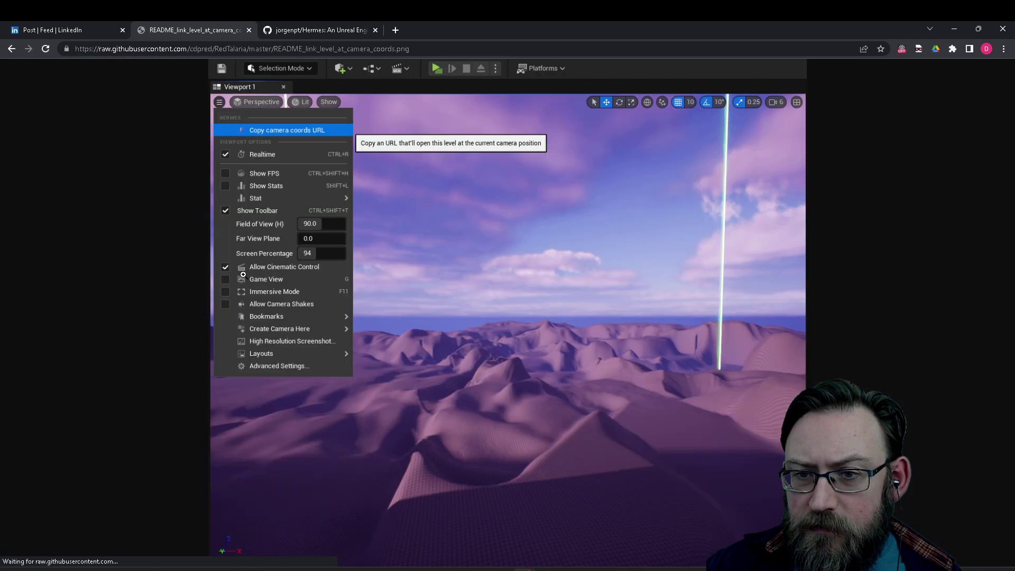
# View the README's camera-coords screenshot at full size
pyautogui.click(245, 135)
pyautogui.keyDown('ctrl'); pyautogui.scroll(6, 235, 153); pyautogui.keyUp('ctrl')
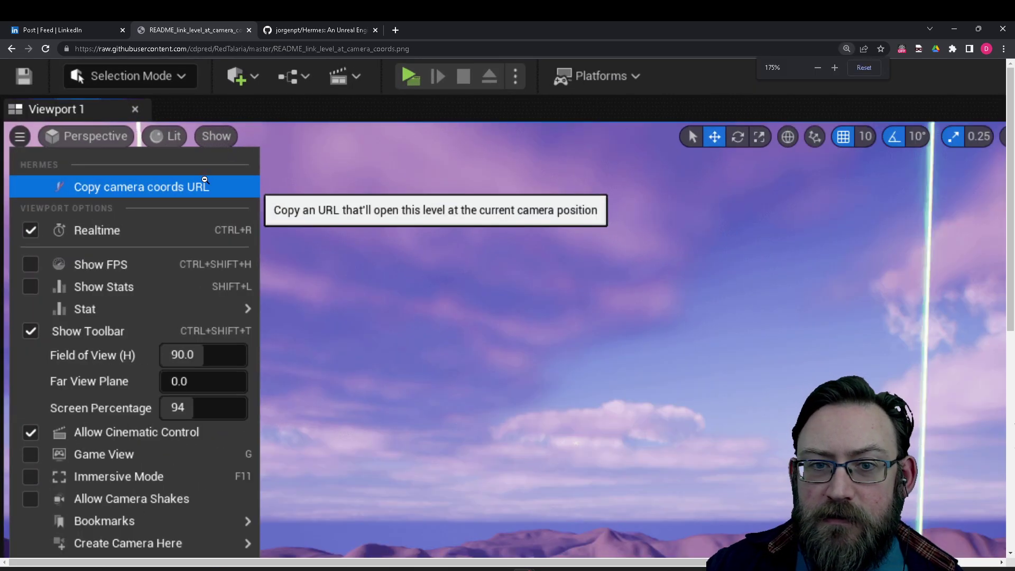
pyautogui.keyDown('ctrl'); pyautogui.scroll(2, 205, 180); pyautogui.keyUp('ctrl')
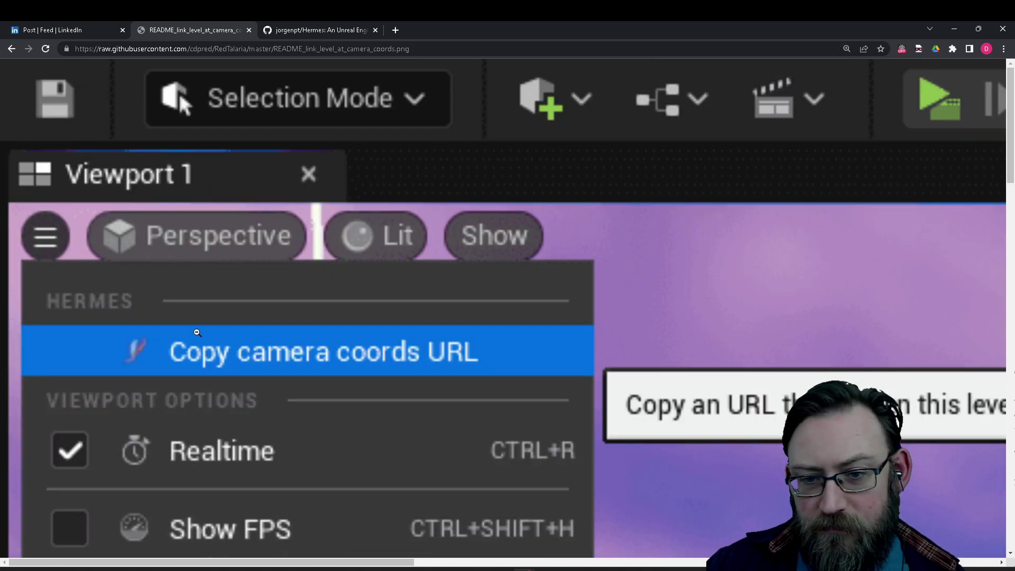
pyautogui.keyDown('ctrl'); pyautogui.scroll(-9, 199, 334); pyautogui.keyUp('ctrl')
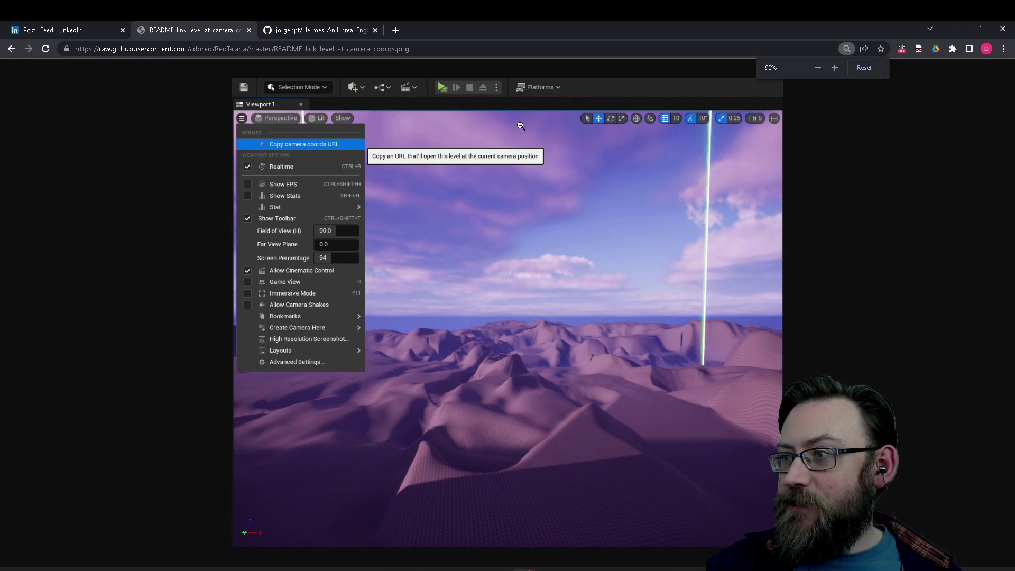
pyautogui.keyDown('ctrl'); pyautogui.scroll(1, 447, 185); pyautogui.keyUp('ctrl')
# Go back to the RedTalaria repository page, checking the Hermes tab in passing
pyautogui.click(11, 48)
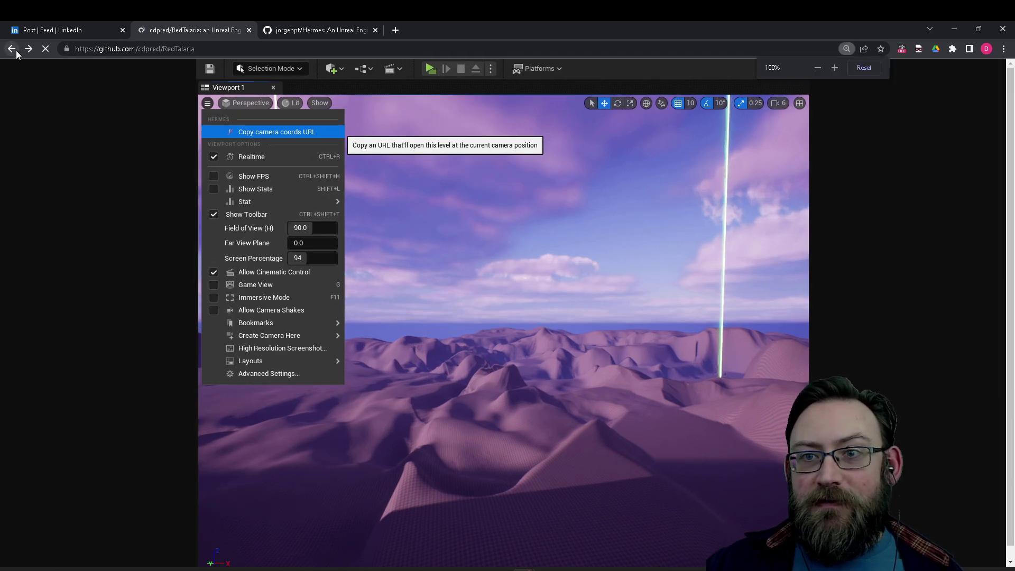
pyautogui.scroll(-3, 303, 262)
pyautogui.scroll(3, 302, 263)
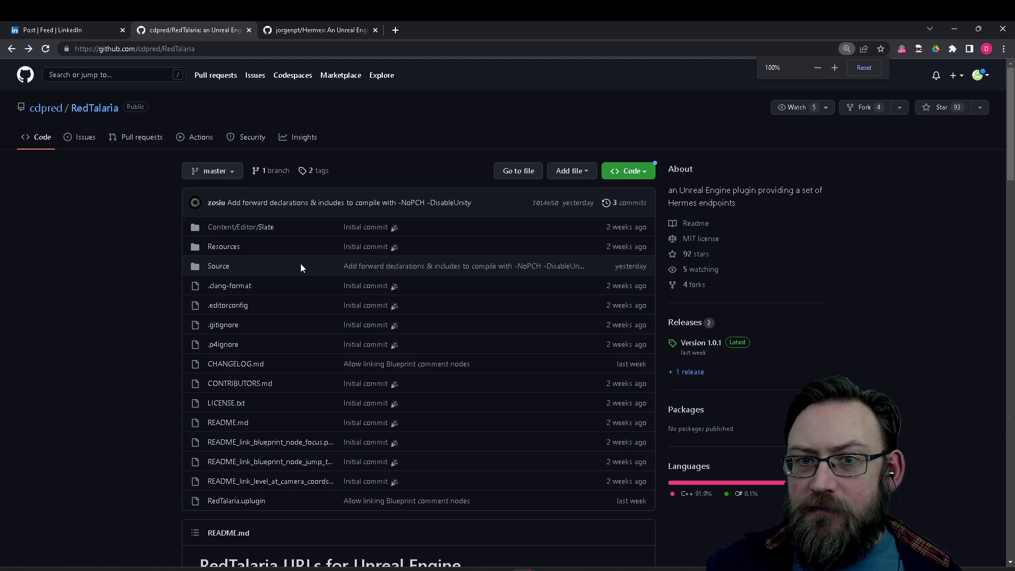
pyautogui.click(309, 29)
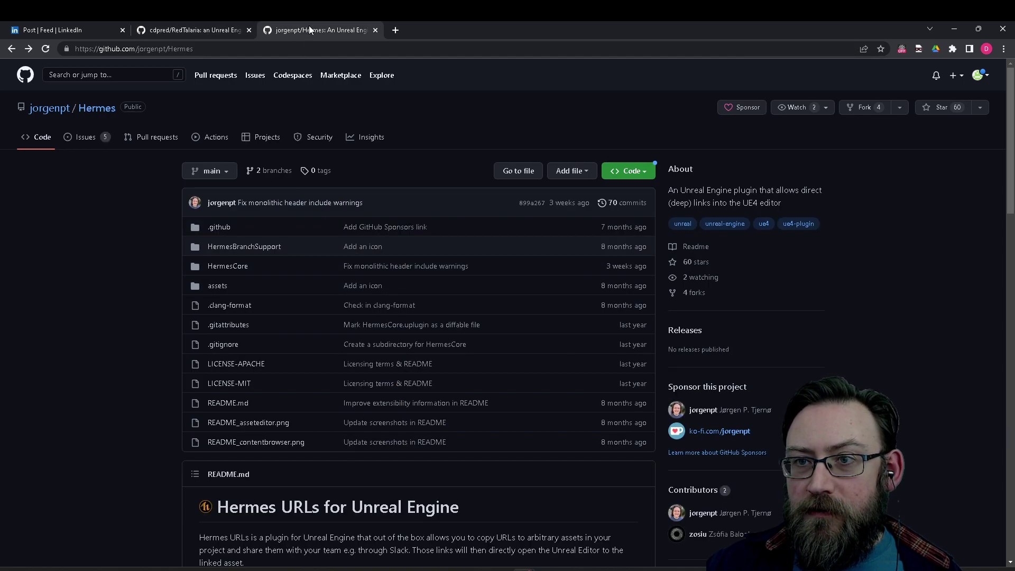
pyautogui.click(212, 28)
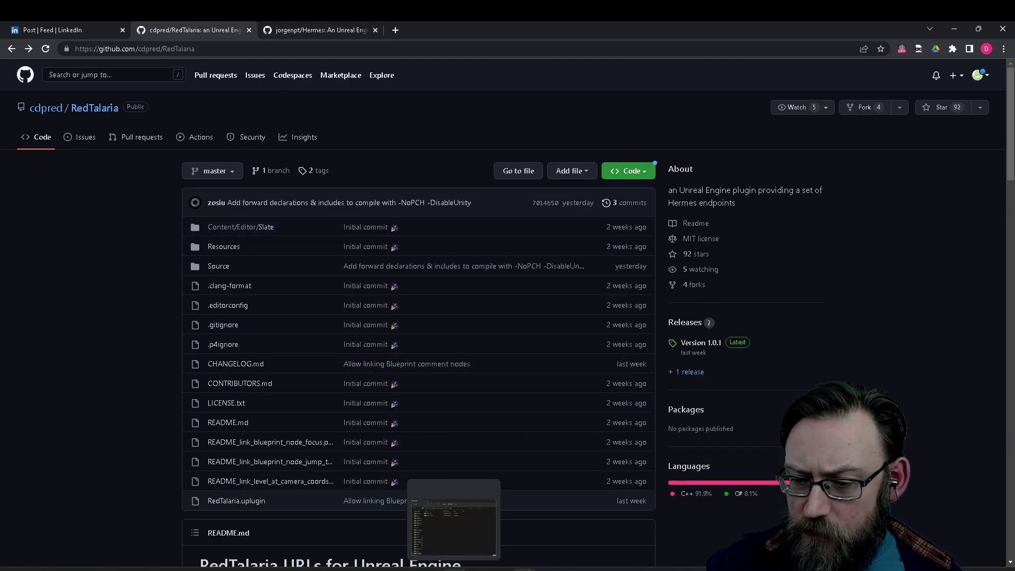
pyautogui.hotkey('alt', 'Tab')
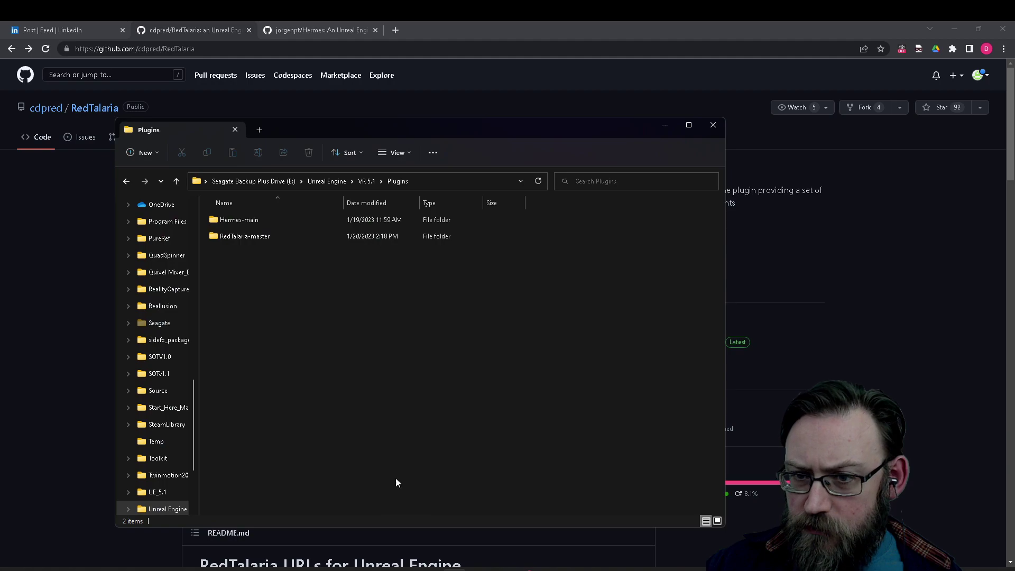
pyautogui.doubleClick(237, 235)
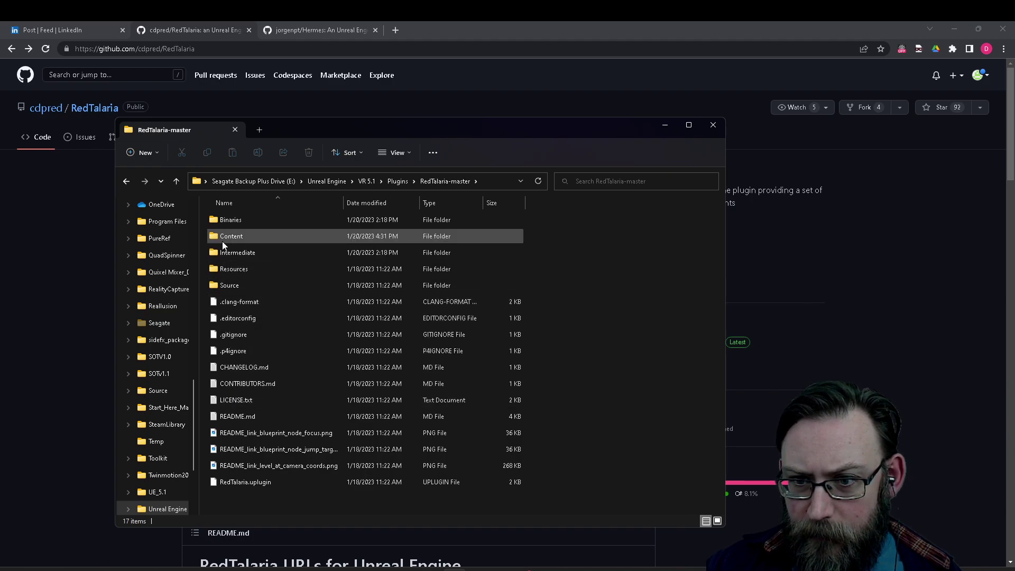
pyautogui.click(176, 181)
pyautogui.click(78, 203)
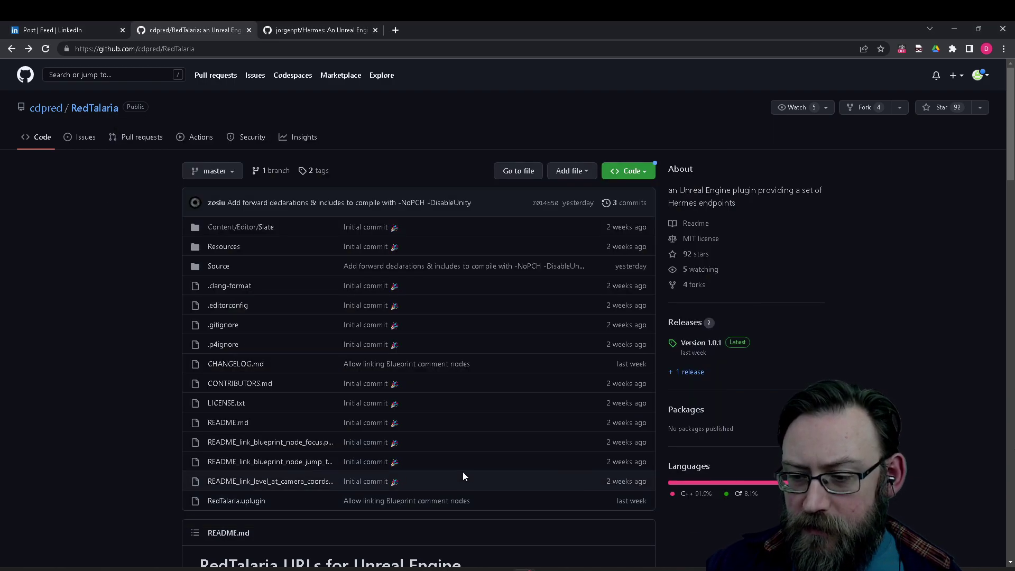
# Back in Unreal, copy the Get All Actors Of Class node's focus-node URL
pyautogui.hotkey('alt', 'Tab')
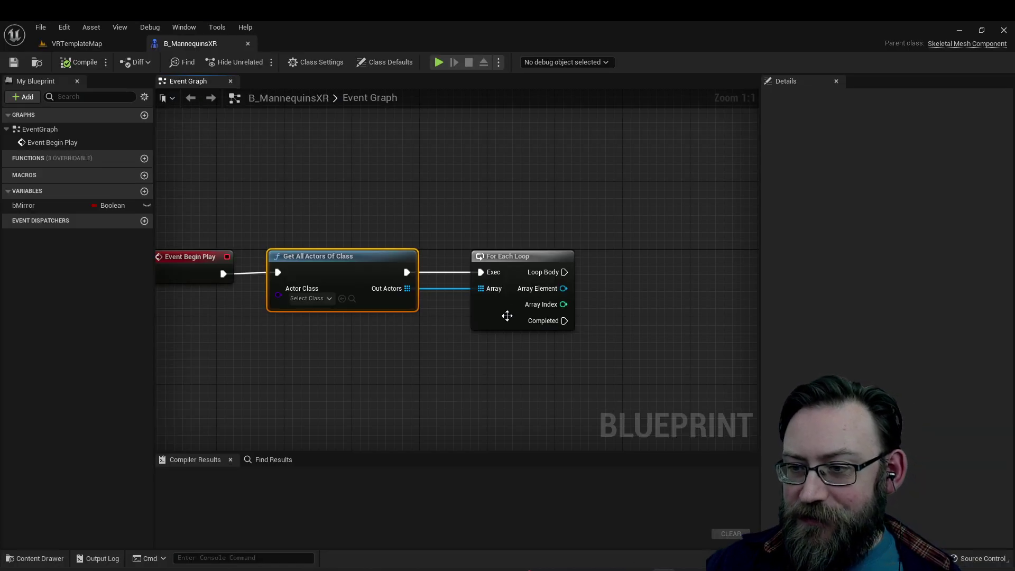
pyautogui.rightClick(300, 276)
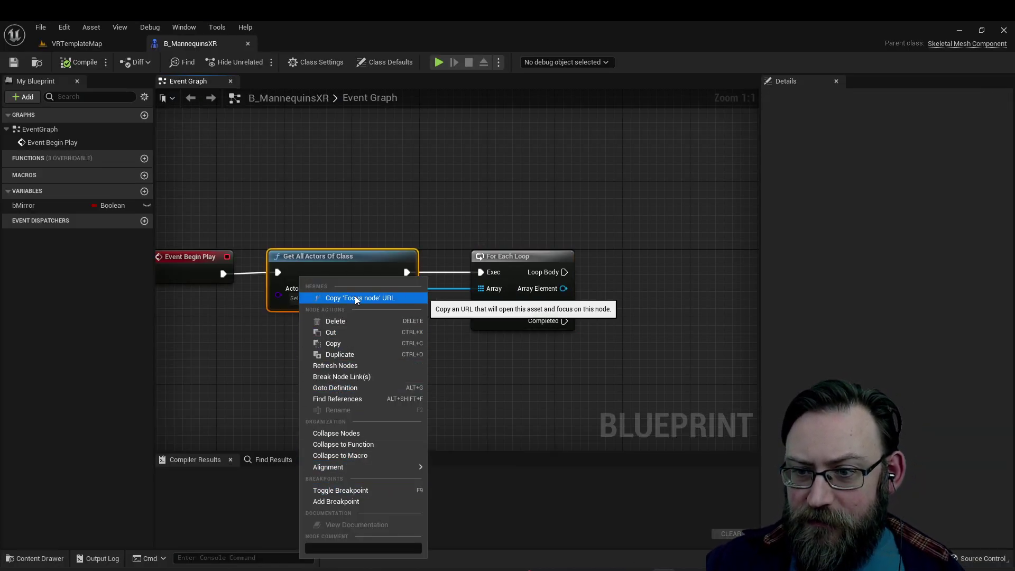
pyautogui.click(353, 265)
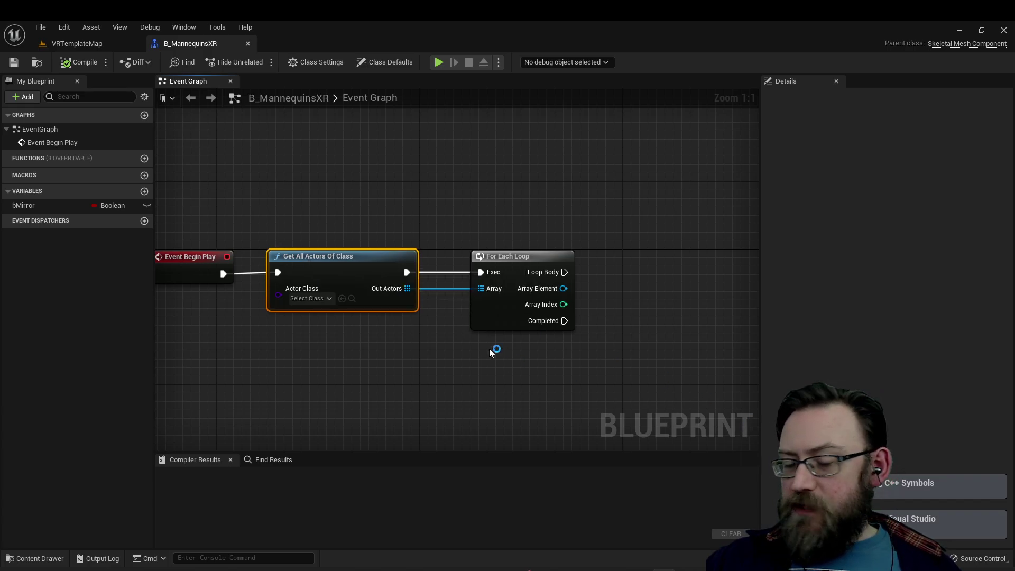
# Copy the For Each Loop node's Hermes 'Open node' URL for its jump target
pyautogui.rightClick(300, 268)
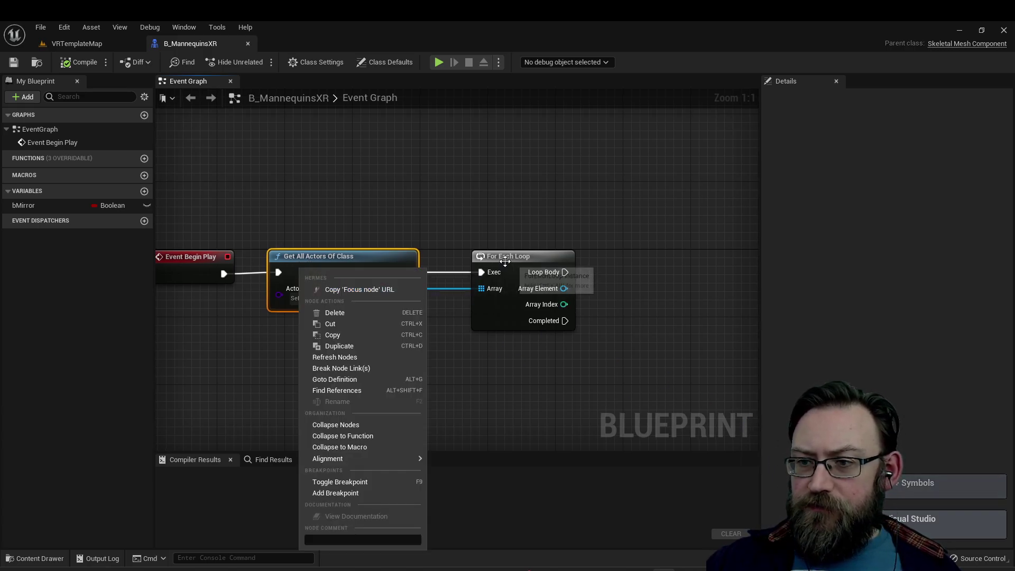
pyautogui.click(505, 261)
pyautogui.rightClick(507, 259)
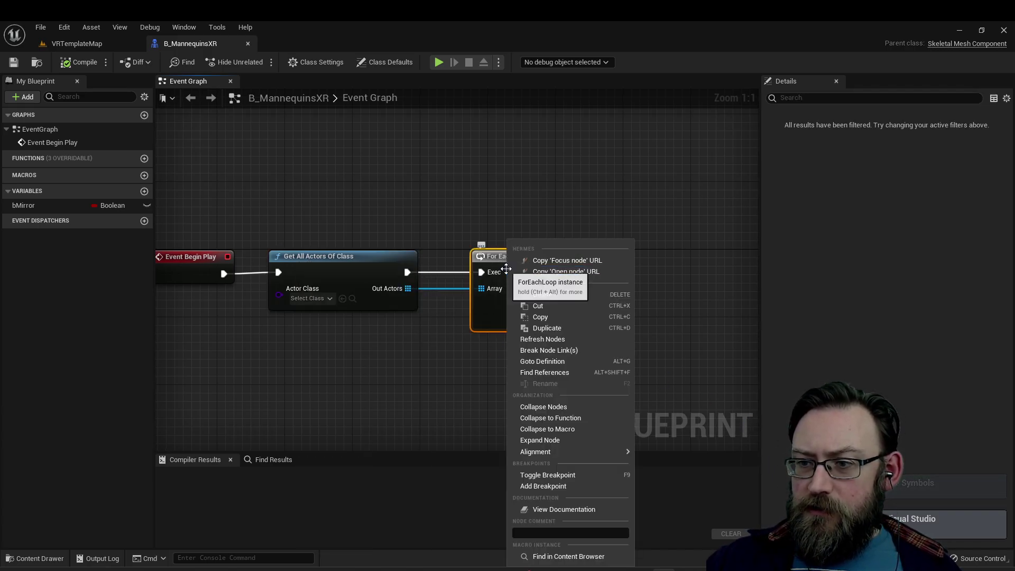
pyautogui.click(573, 278)
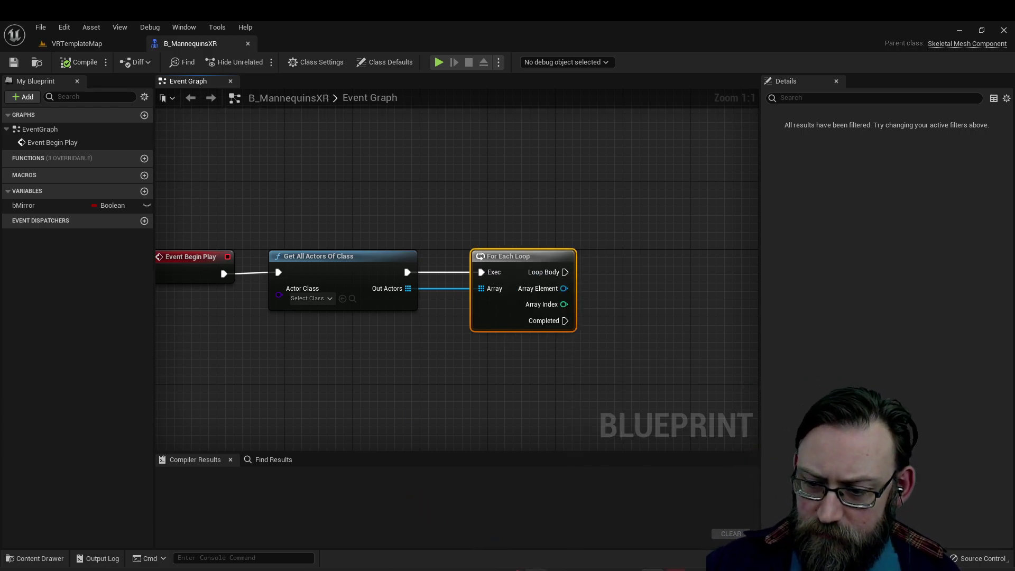
# Post the For Each Loop node link in the Slack notes, then open it in Unreal
pyautogui.hotkey('alt', 'Tab')
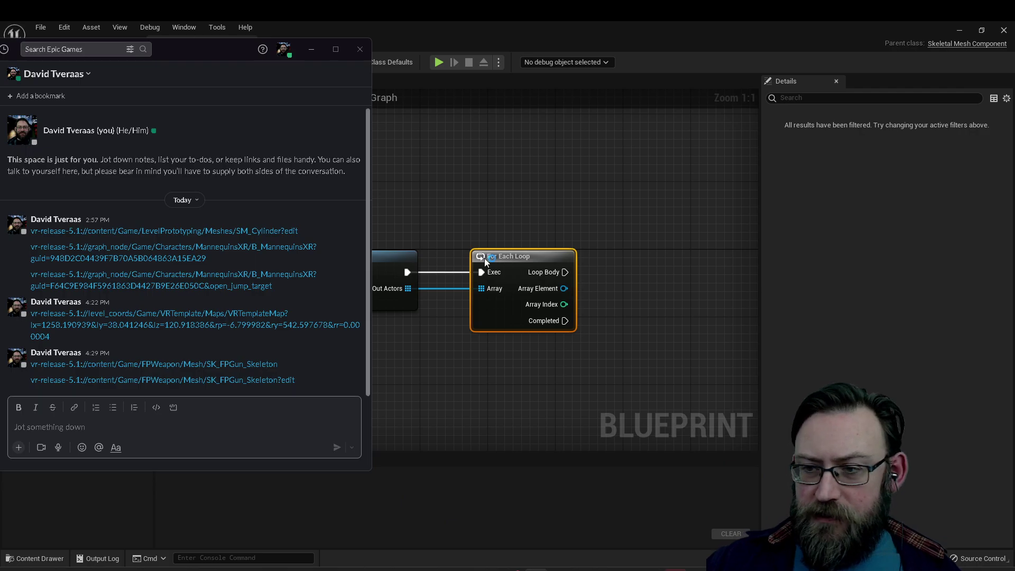
pyautogui.click(159, 380)
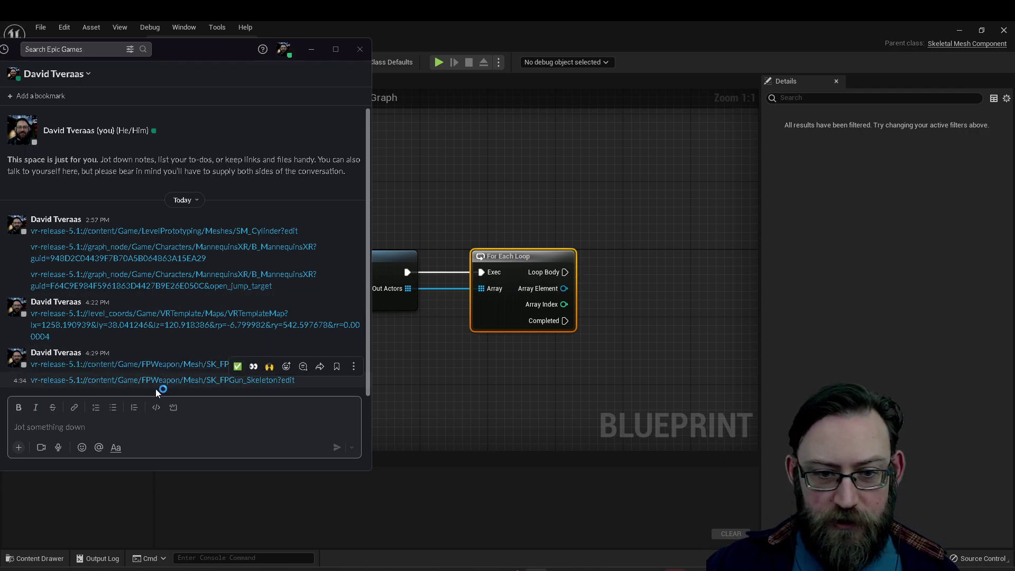
pyautogui.click(97, 426)
pyautogui.write('vr-release-5.1://graph_node/Game/Characters/MannequinsXR/B_MannequinsXR?guid=F64C9E984F5961863D4427B9E26E050C&open_jump_target')
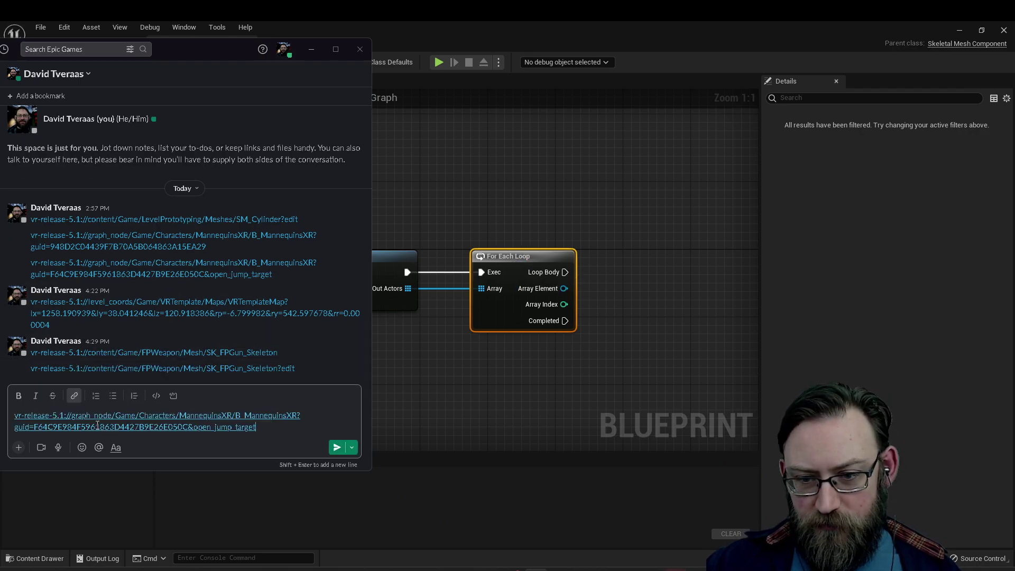
pyautogui.click(337, 447)
pyautogui.click(174, 380)
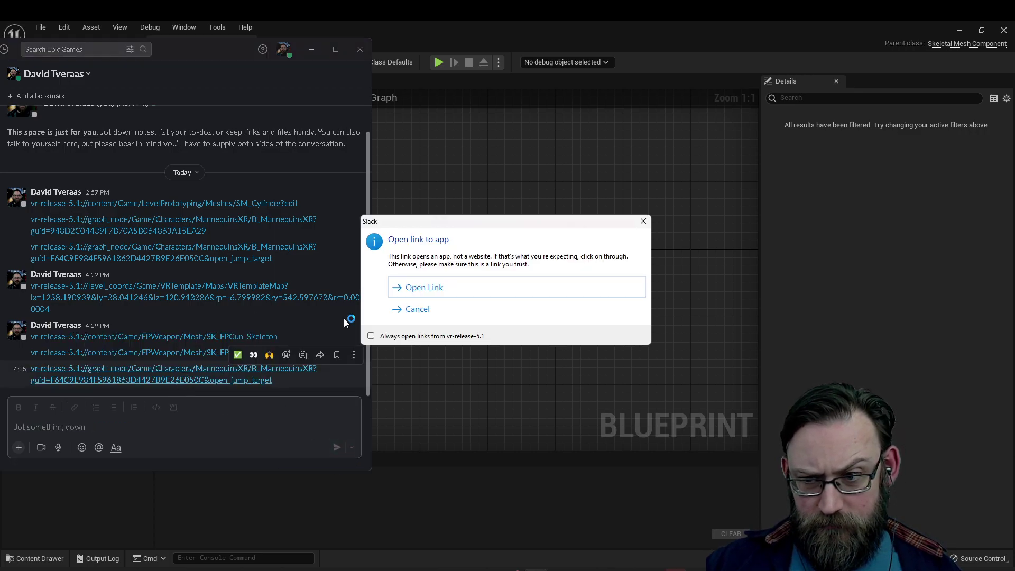
pyautogui.click(430, 288)
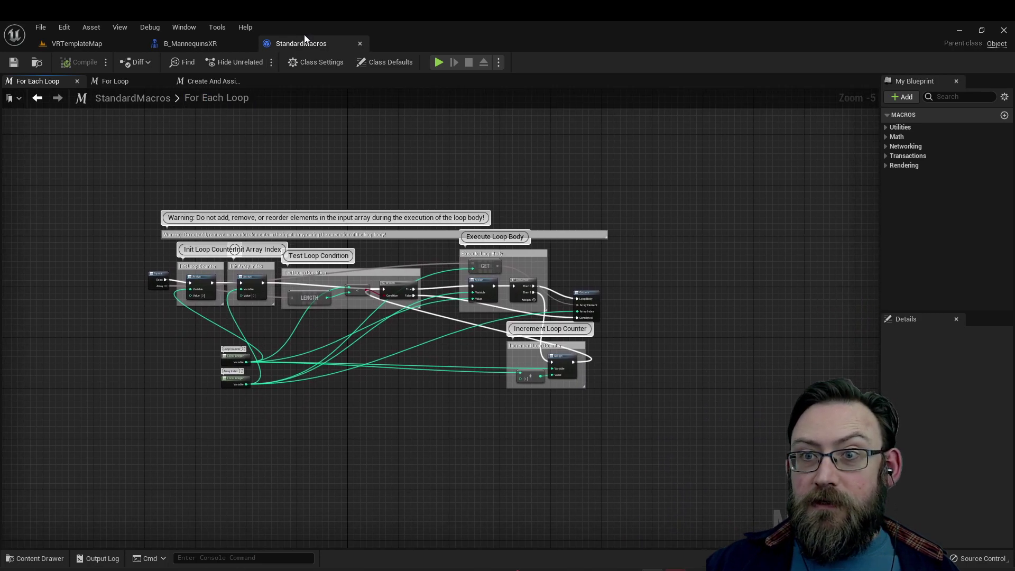
# Browse the For Loop, Create And Assign MID and For Each Loop macro graphs, then close StandardMacros
pyautogui.click(115, 81)
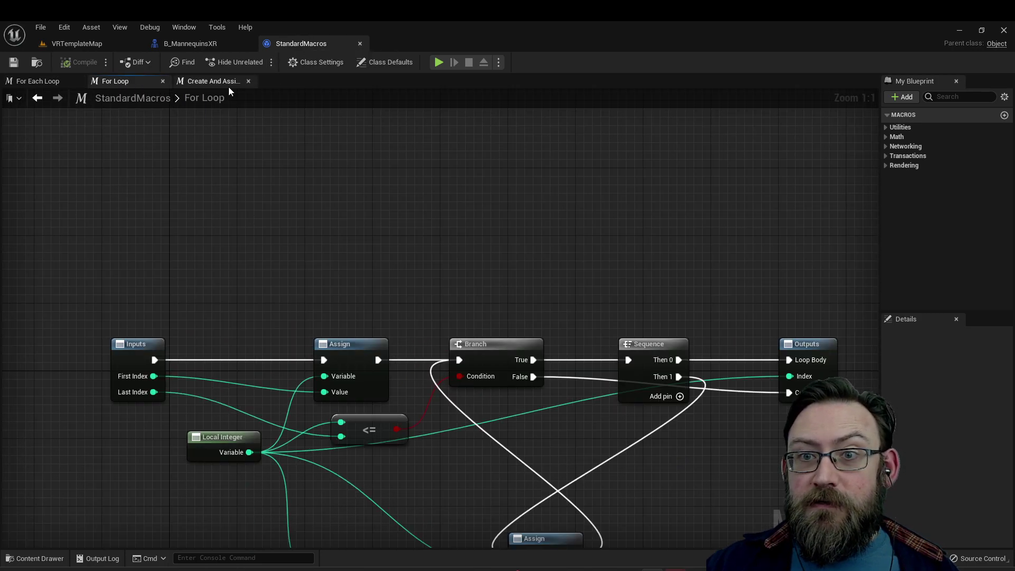
pyautogui.click(234, 83)
pyautogui.click(128, 81)
pyautogui.click(56, 85)
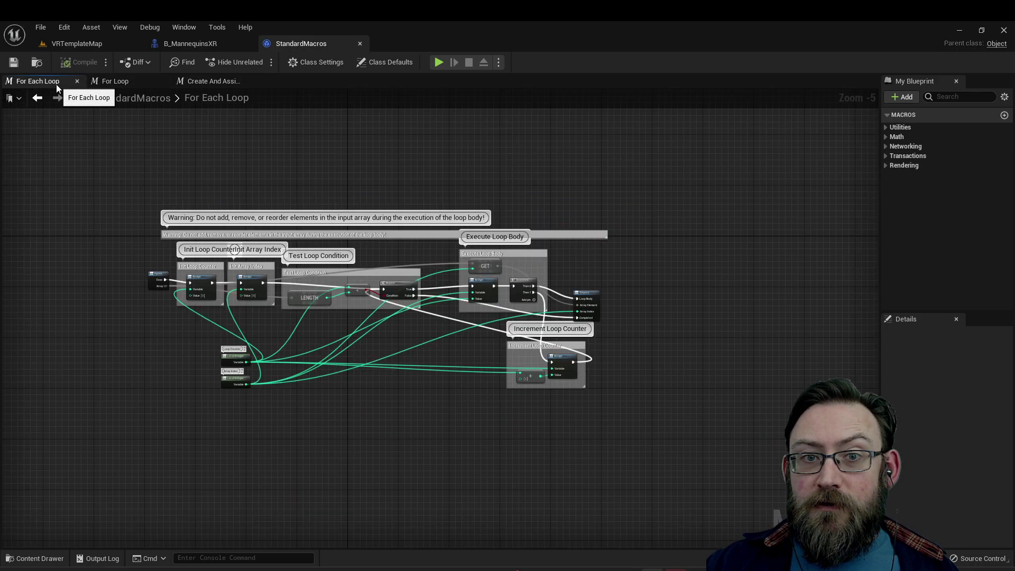
pyautogui.click(233, 83)
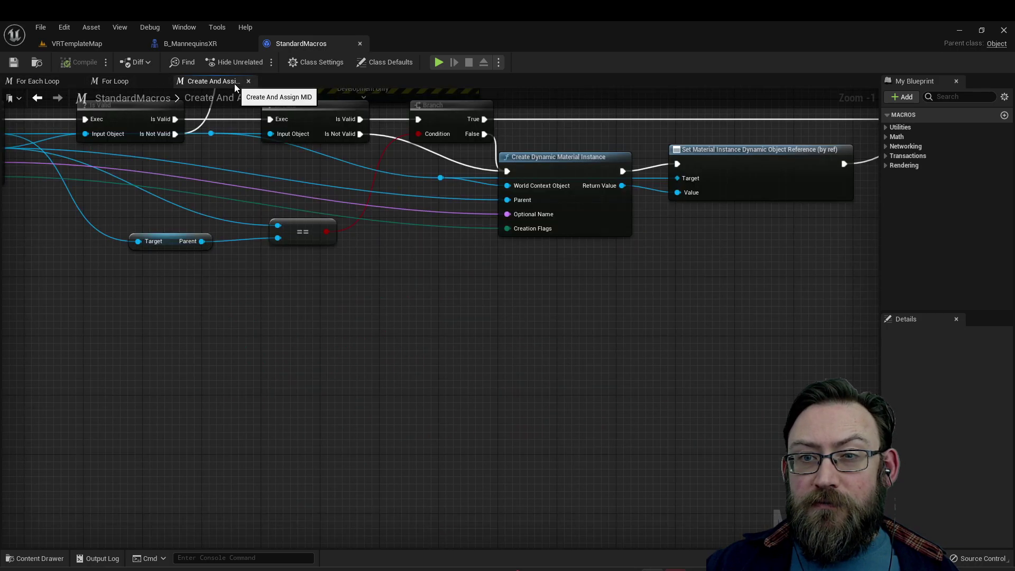
pyautogui.click(360, 45)
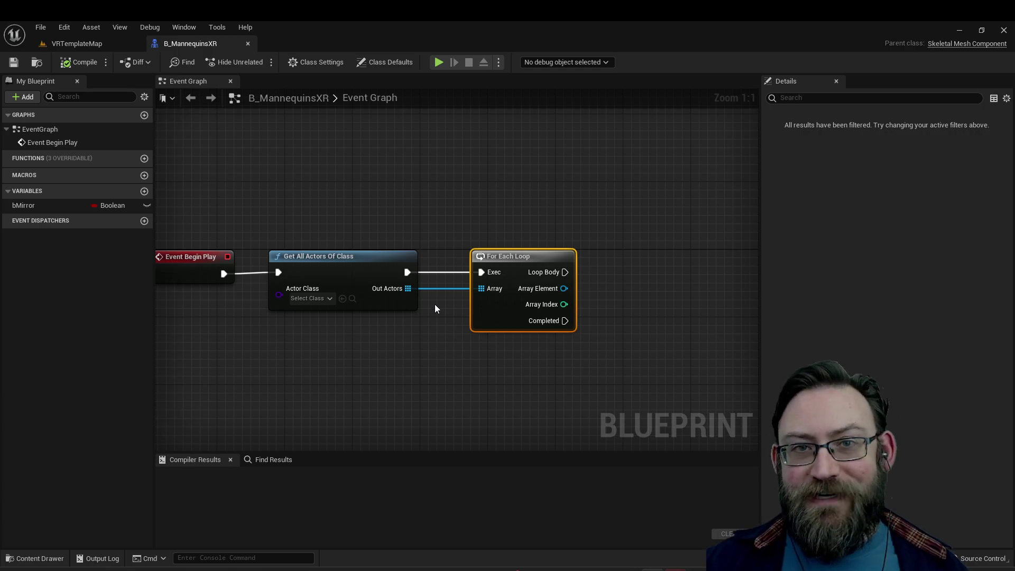
# Copy the B_MannequinsXR 'open asset' URL from the Asset menu, then close the blueprint tab
pyautogui.rightClick(510, 290)
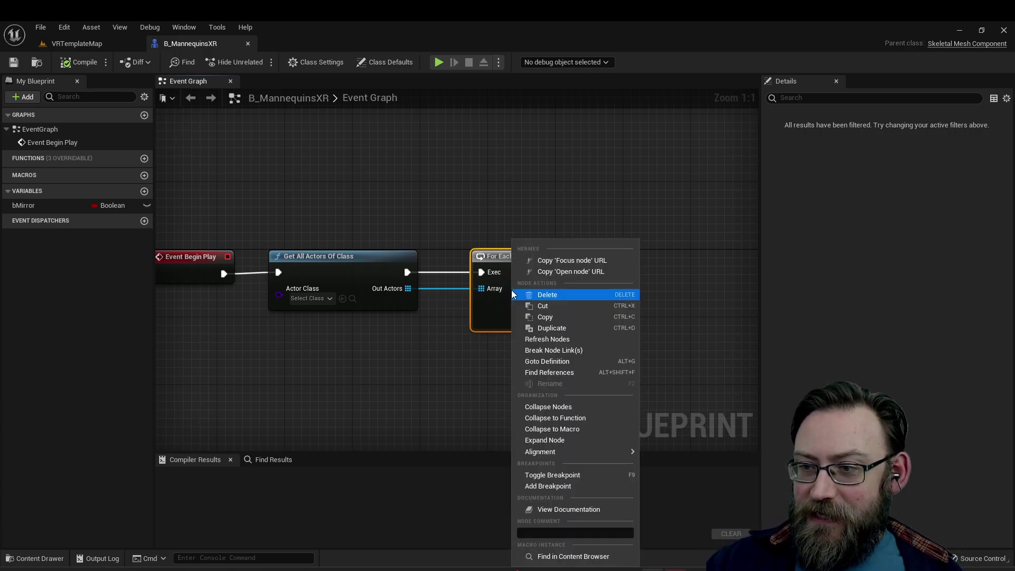
pyautogui.click(411, 394)
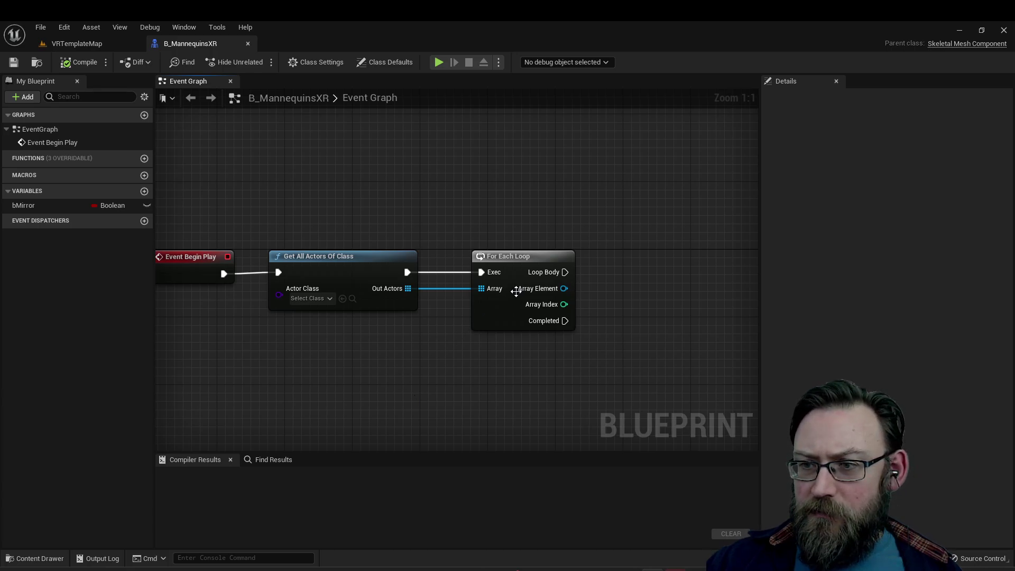
pyautogui.click(538, 567)
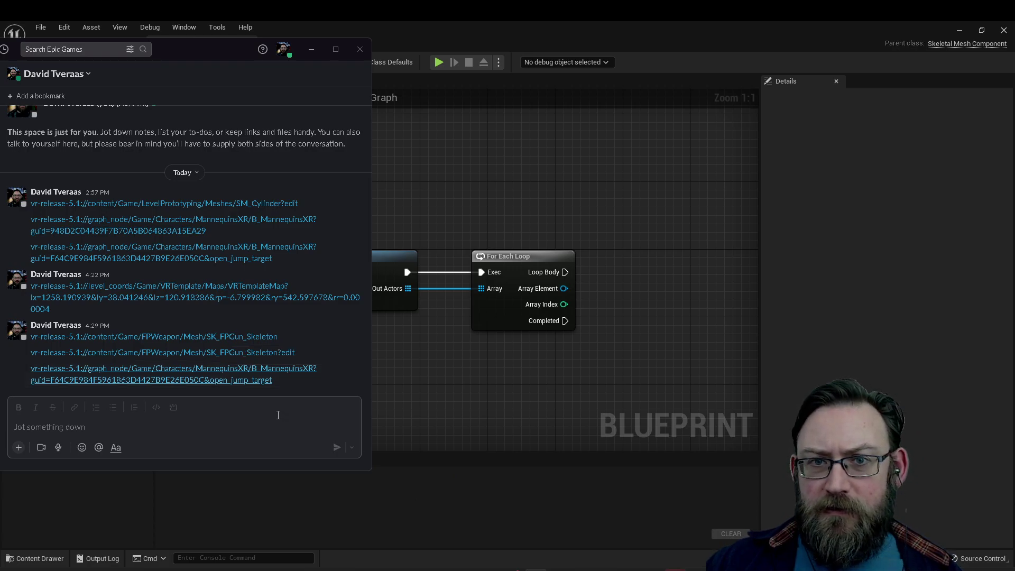
pyautogui.click(460, 367)
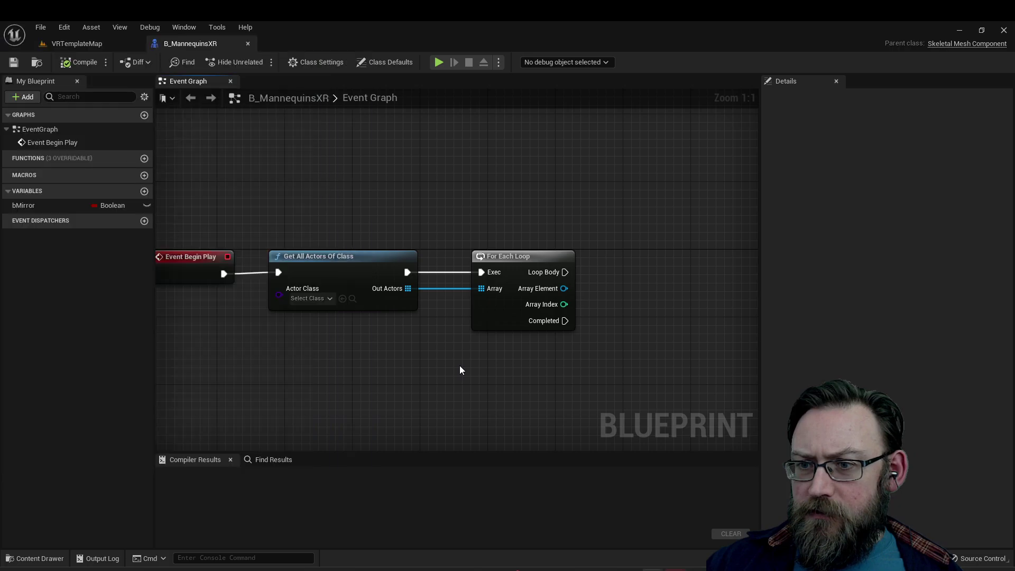
pyautogui.click(86, 27)
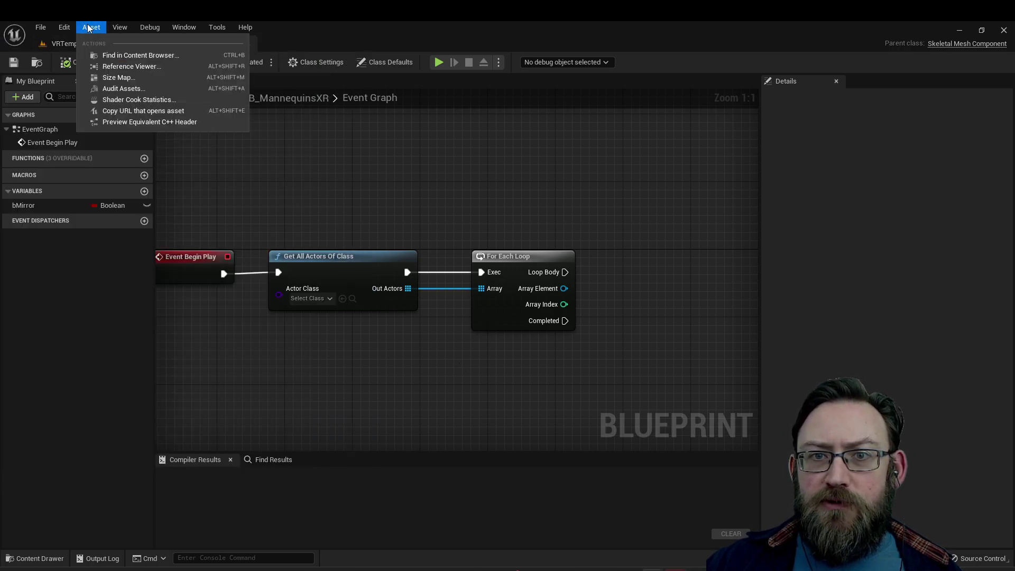
pyautogui.click(111, 112)
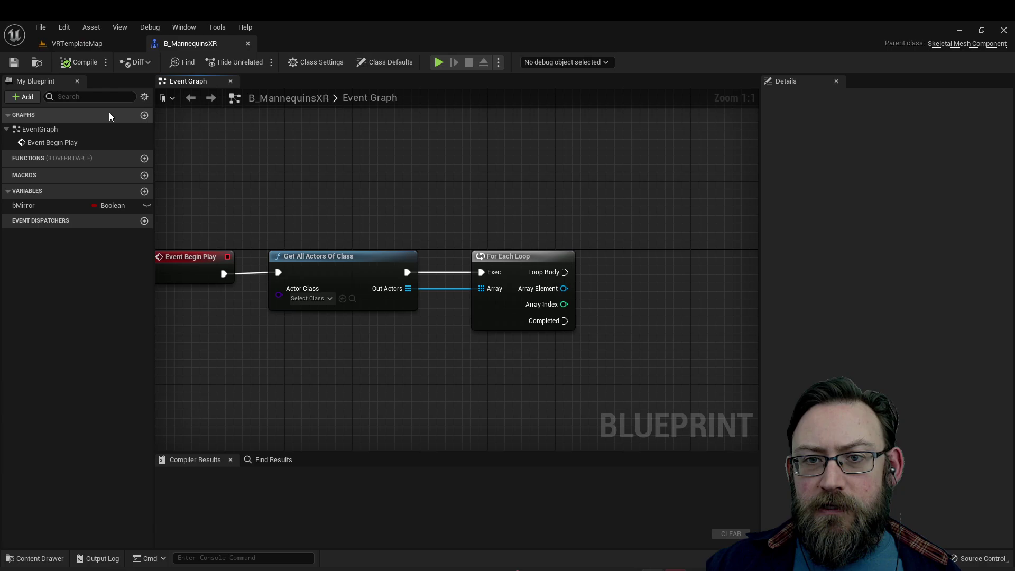
pyautogui.click(248, 44)
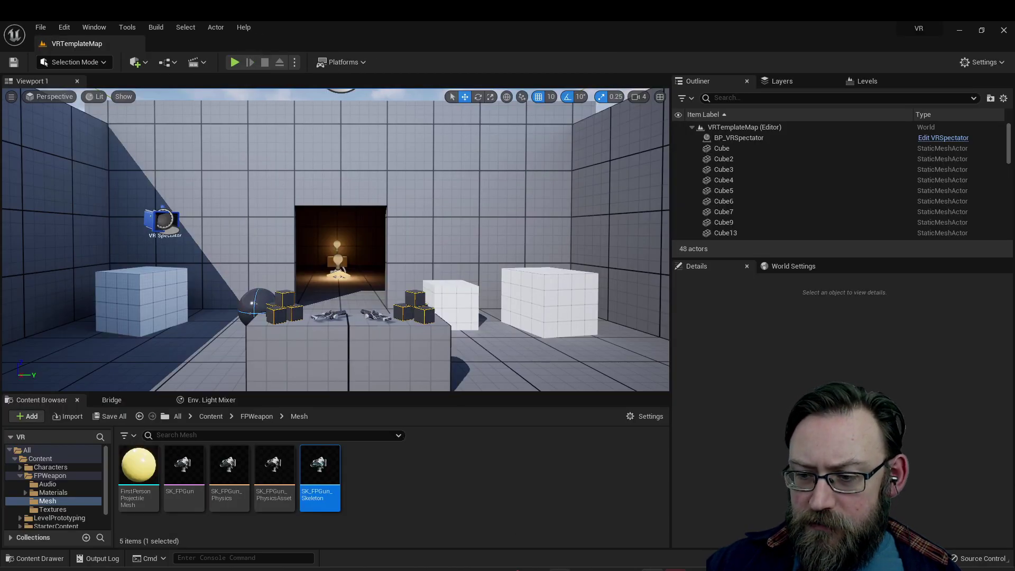
# Paste the B_MannequinsXR?edit link into the Slack notes, send it, and open it in Unreal
pyautogui.hotkey('alt', 'Tab')
pyautogui.click(172, 433)
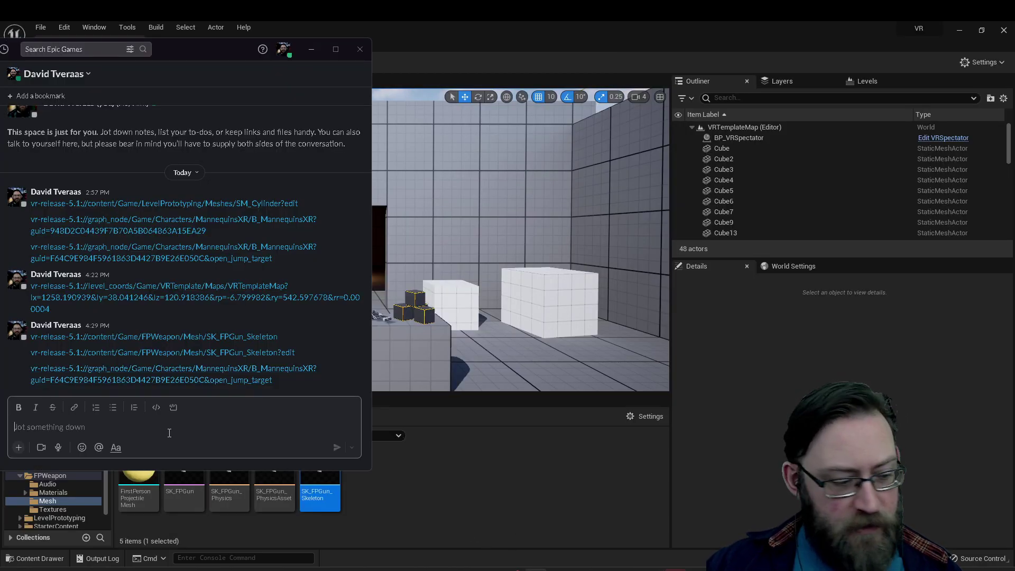
pyautogui.hotkey('ctrl', 'v')
pyautogui.click(337, 448)
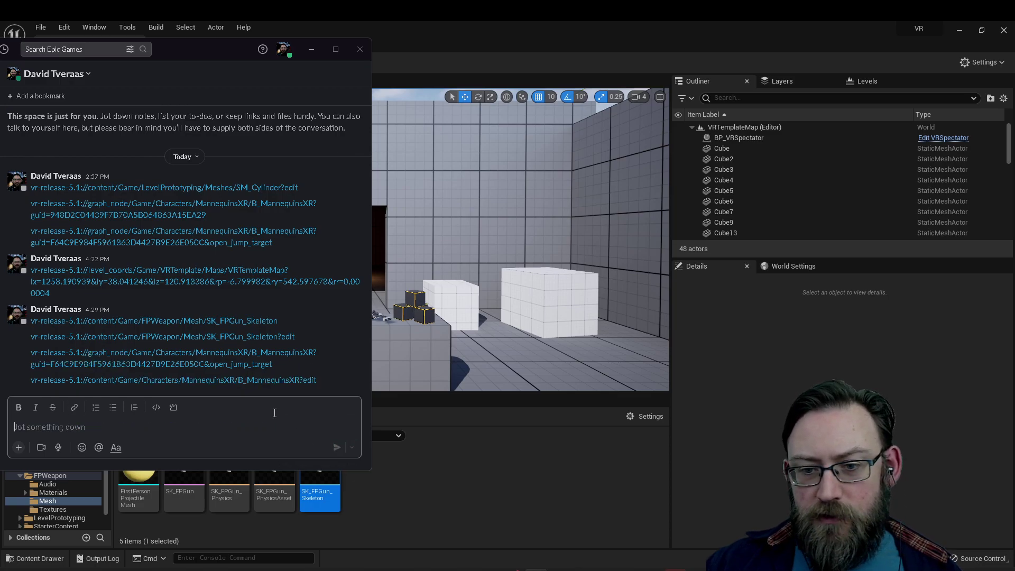
pyautogui.click(239, 386)
pyautogui.click(431, 290)
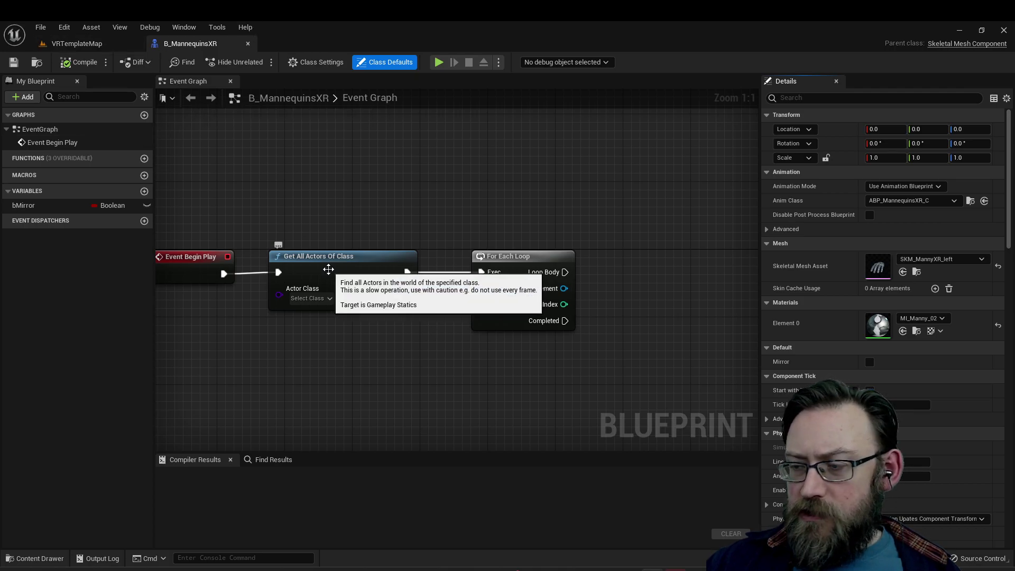
# Close the B_MannequinsXR blueprint tab to return to VRTemplateMap
pyautogui.click(248, 43)
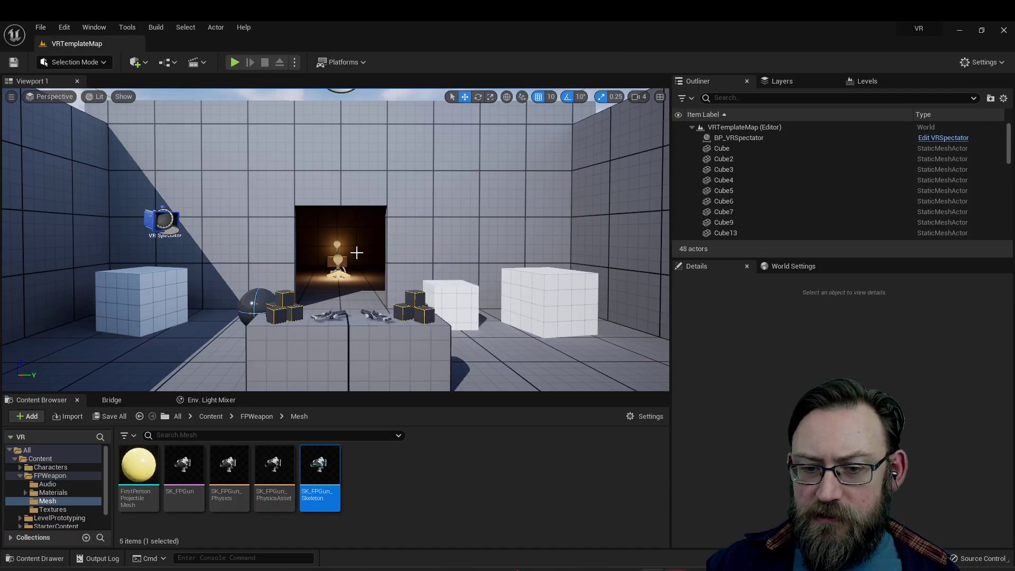